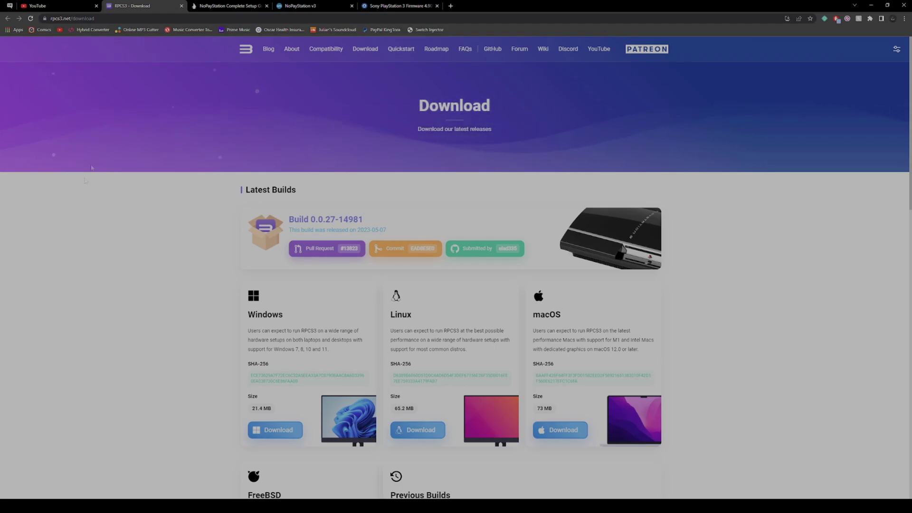
Step: Review the NoPayStation setup guide, the NoPayStation site and the PlayStation 3 firmware download page
{"action": "left_click", "coordinate": [223, 6]}
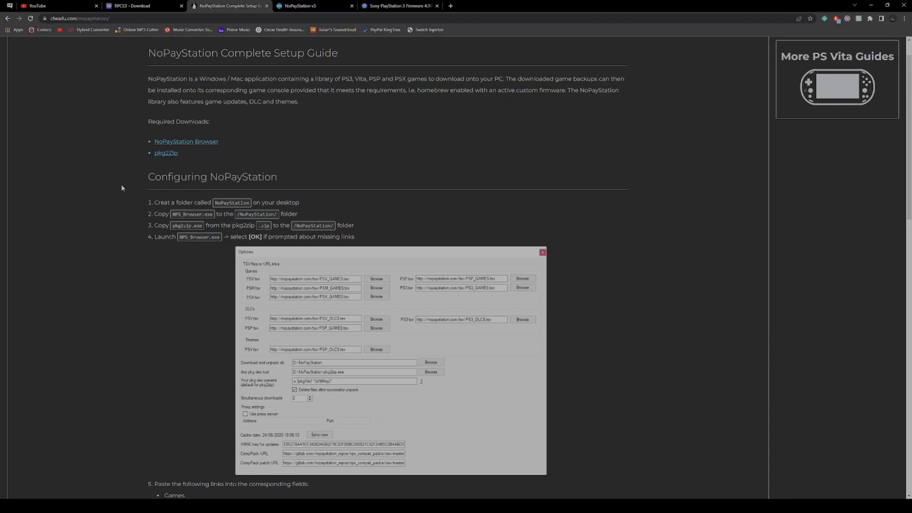
{"action": "left_click", "coordinate": [300, 5]}
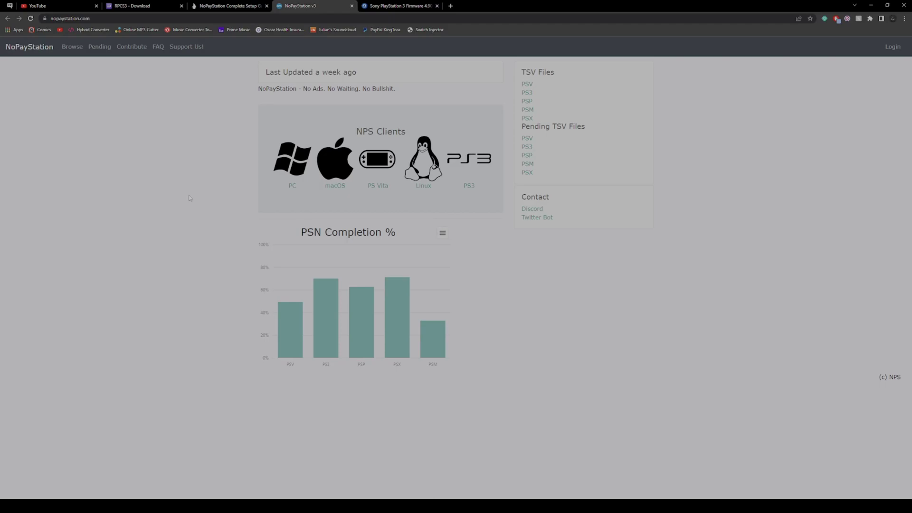
{"action": "left_click", "coordinate": [400, 6]}
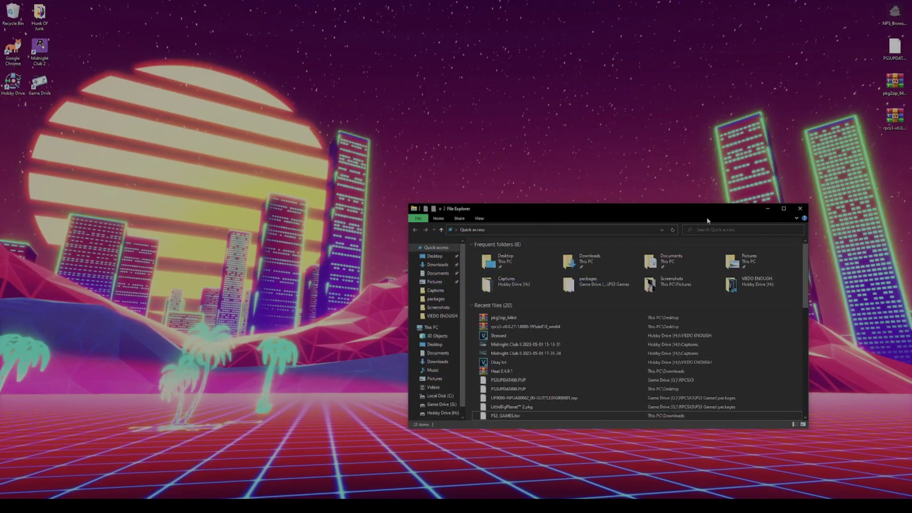
Step: Close the file browser and extract the rpcs3 and pkg2zip archives into their own desktop folders
{"action": "left_click", "coordinate": [800, 208]}
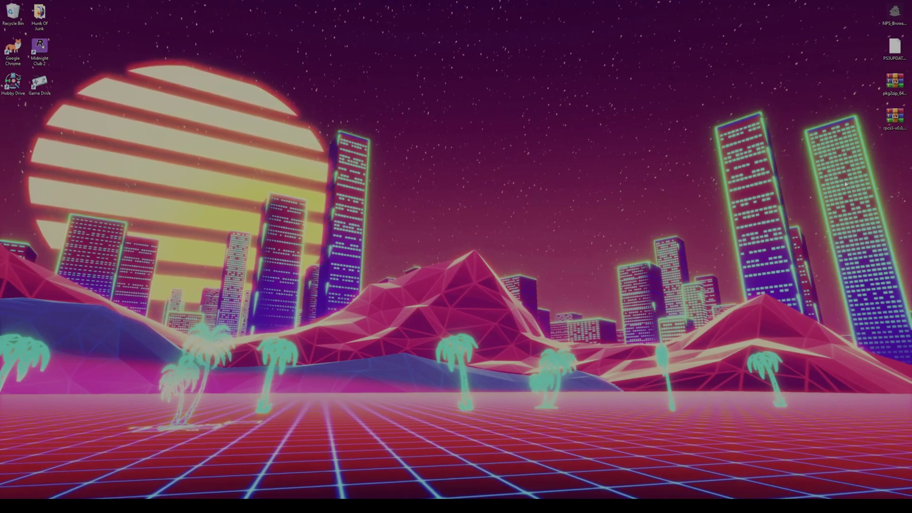
{"action": "right_click", "coordinate": [895, 117]}
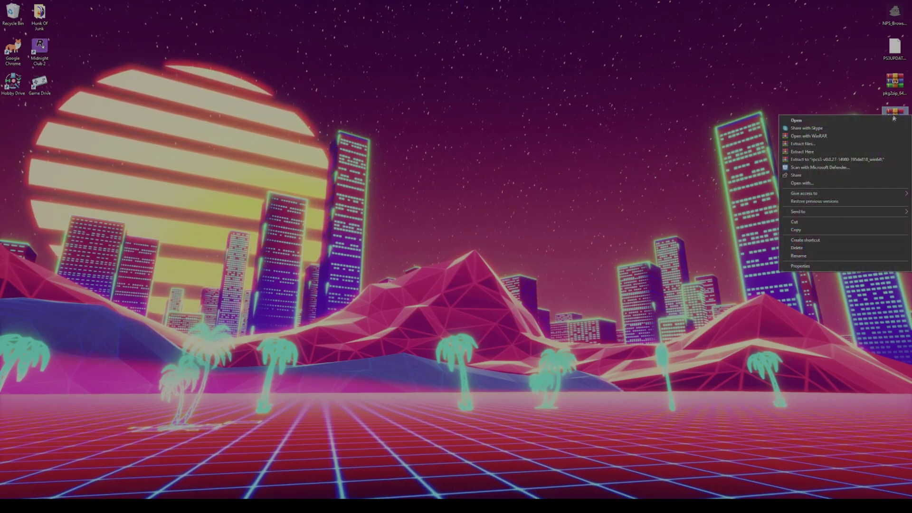
{"action": "left_click", "coordinate": [841, 160]}
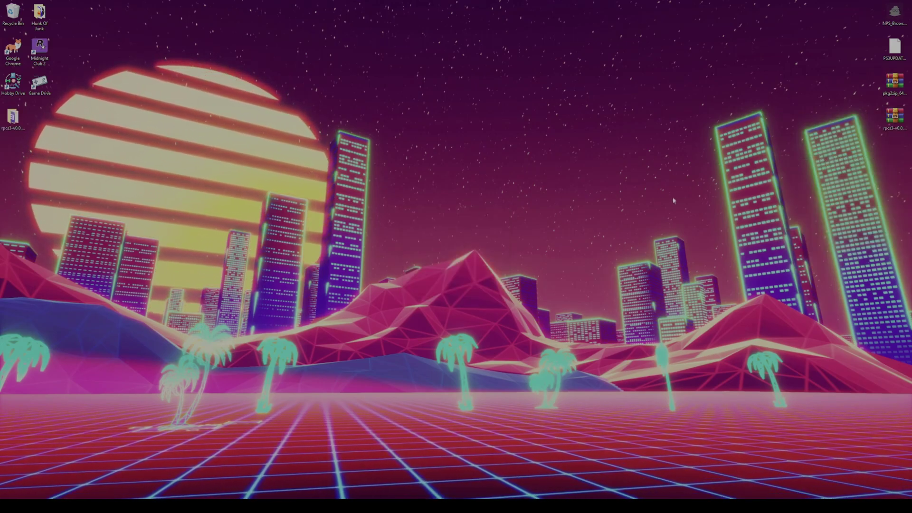
{"action": "right_click", "coordinate": [883, 93]}
{"action": "left_click", "coordinate": [702, 159]}
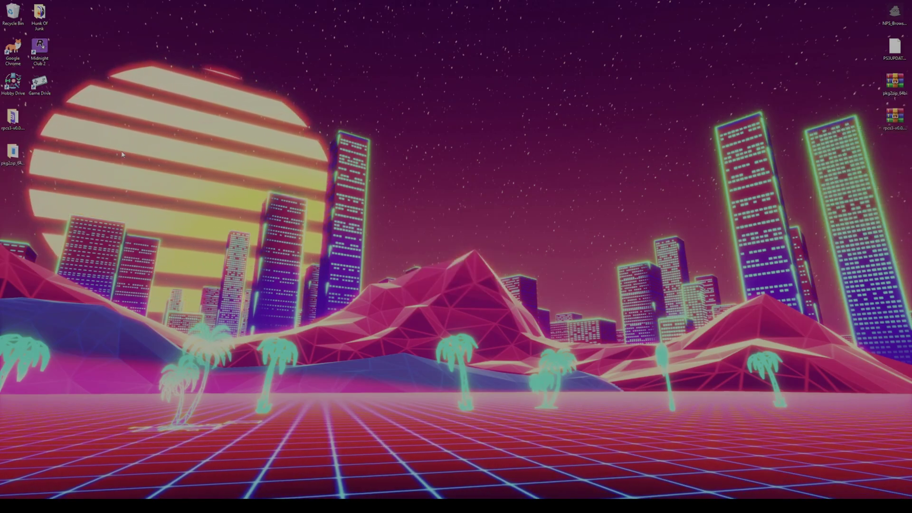
Step: Create a new folder named NoPayStation on the desktop
{"action": "right_click", "coordinate": [122, 153]}
{"action": "mouse_move", "coordinate": [155, 219]}
{"action": "left_click", "coordinate": [206, 220]}
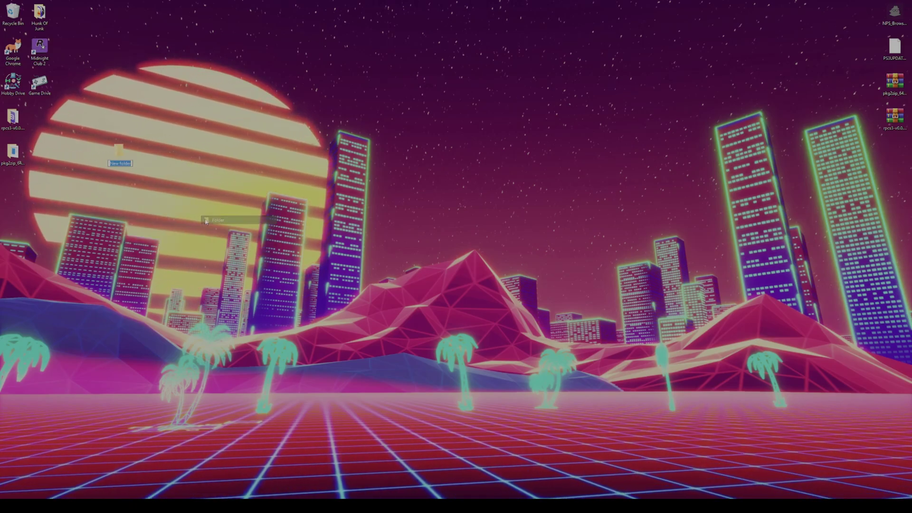
{"action": "type", "text": "Ne"}
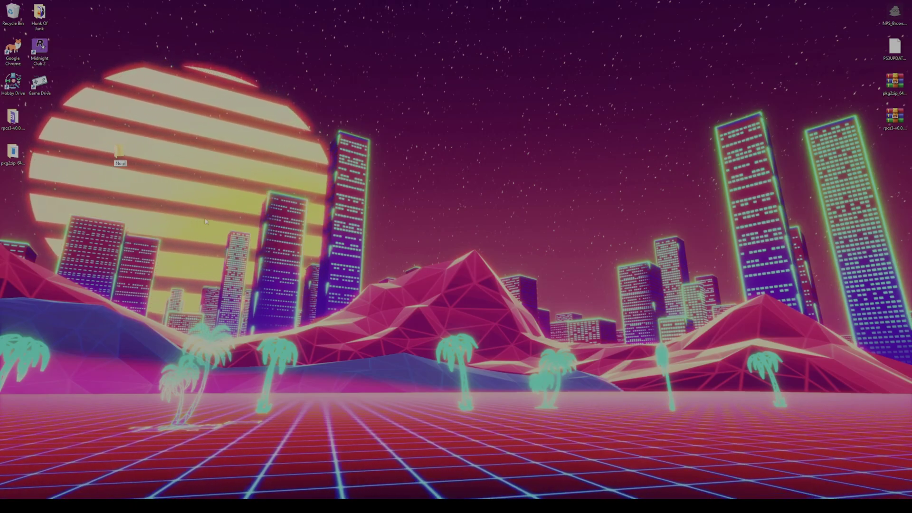
{"action": "type", "text": "Pay"}
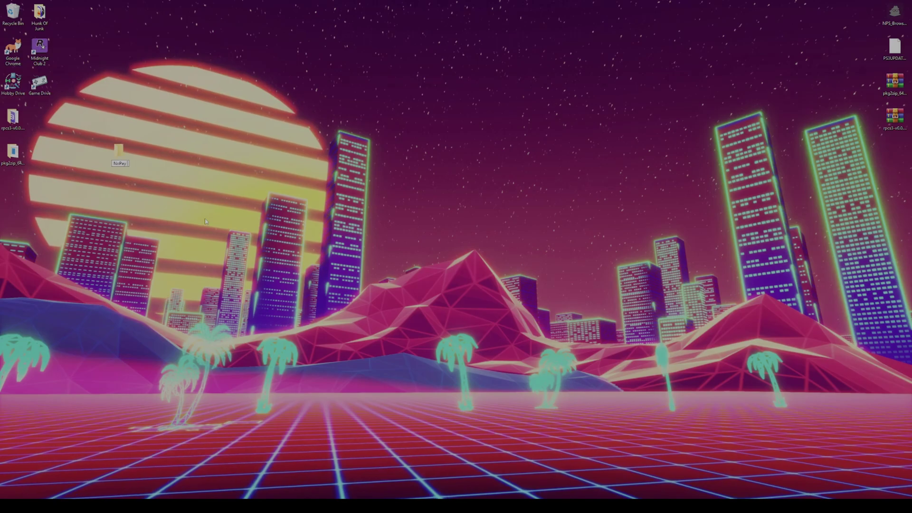
{"action": "type", "text": "Station"}
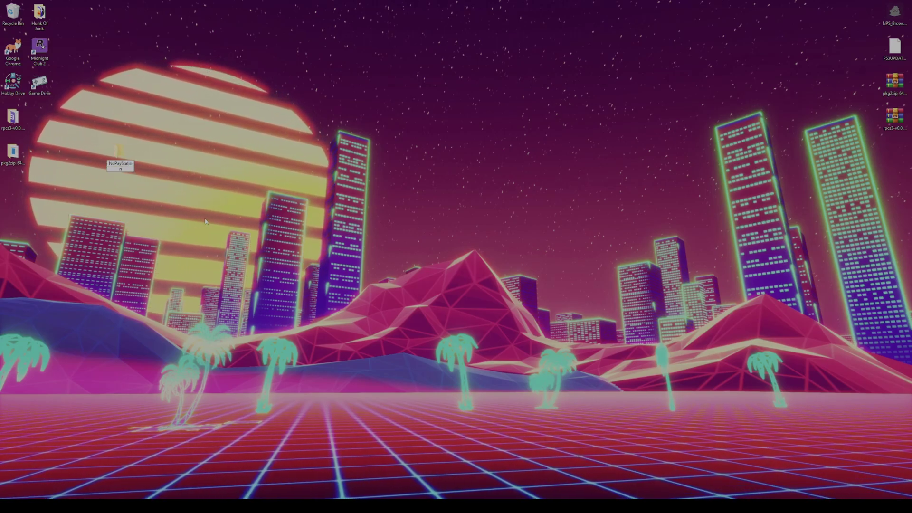
{"action": "key", "text": "Return"}
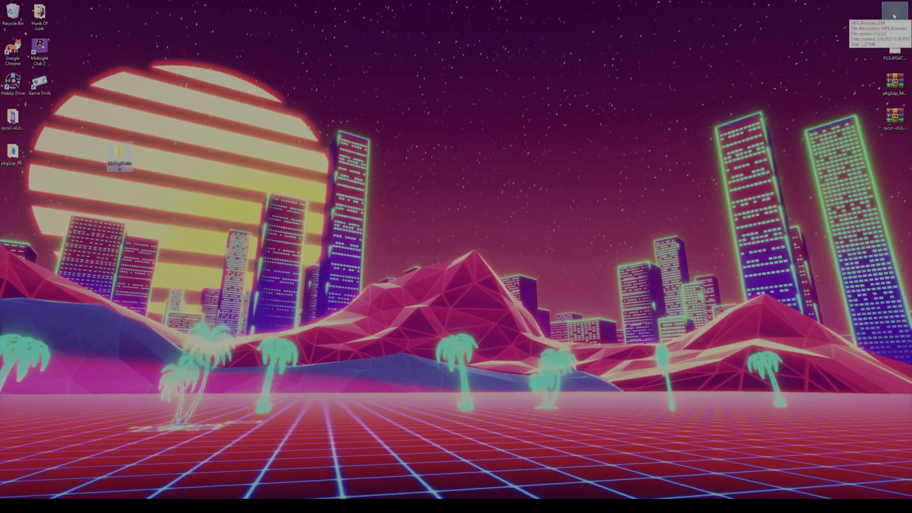
Step: Move the NPS_Browser program and the extracted pkg2zip program into the NoPayStation folder
{"action": "left_click_drag", "start_coordinate": [894, 15], "coordinate": [127, 163]}
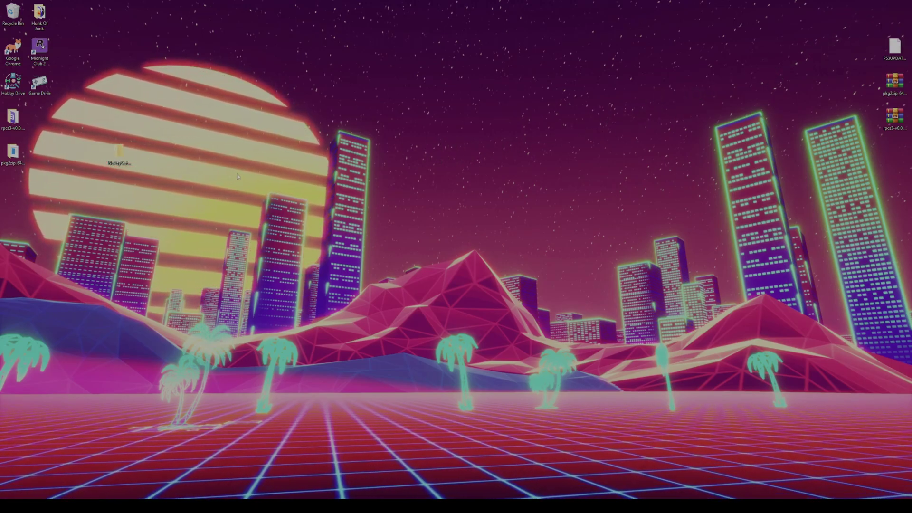
{"action": "double_click", "coordinate": [13, 153]}
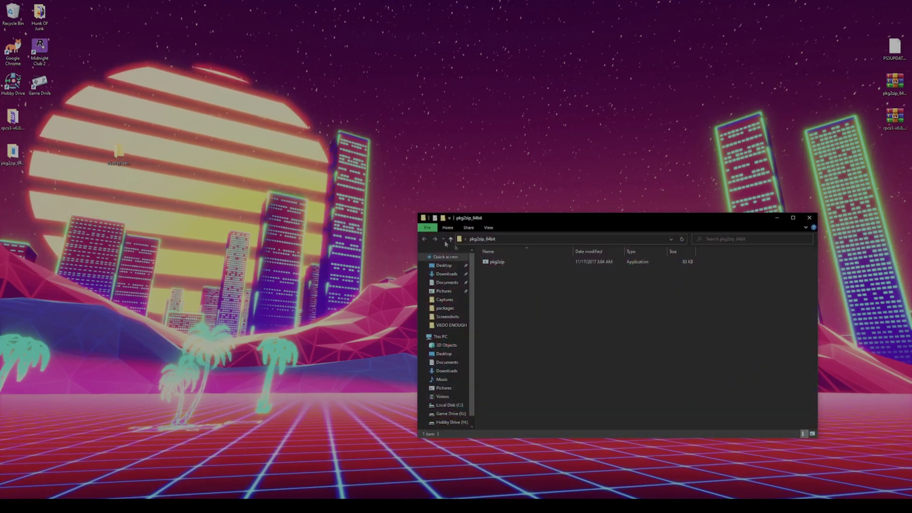
{"action": "left_click", "coordinate": [503, 262]}
{"action": "left_click_drag", "start_coordinate": [504, 263], "coordinate": [119, 153]}
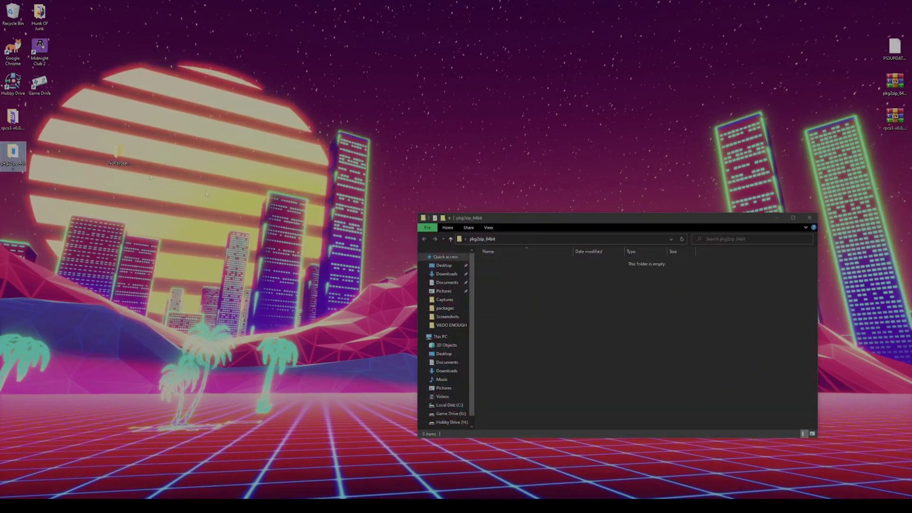
{"action": "left_click", "coordinate": [810, 218]}
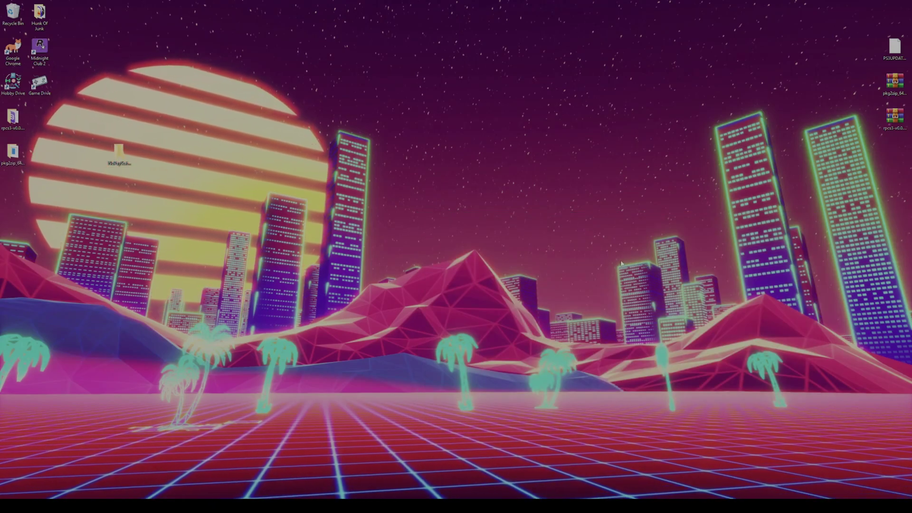
Step: Launch NPS_Browser from the NoPayStation folder
{"action": "double_click", "coordinate": [119, 151]}
{"action": "double_click", "coordinate": [518, 272]}
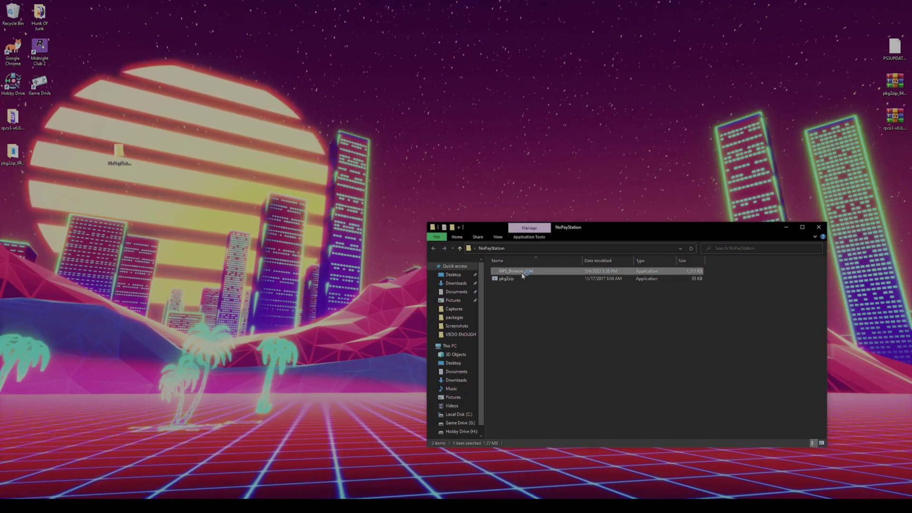
{"action": "left_click", "coordinate": [507, 285]}
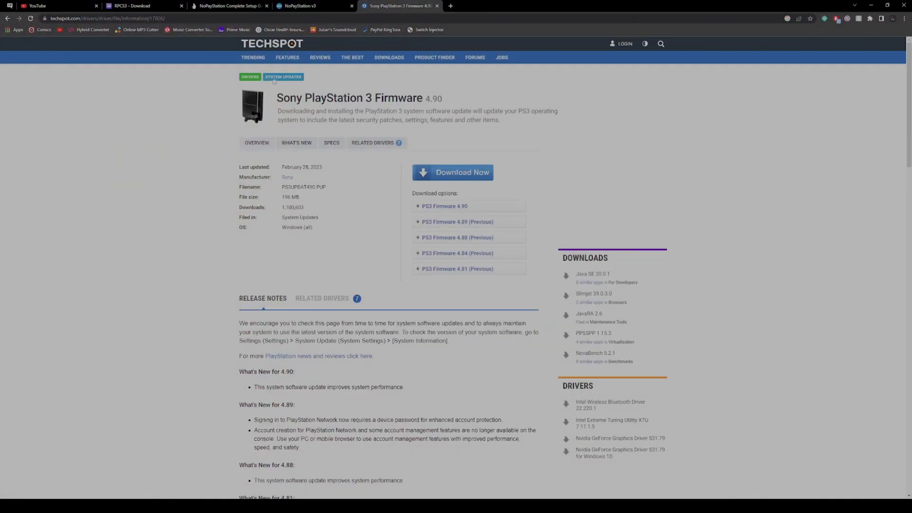
{"action": "left_click", "coordinate": [226, 5]}
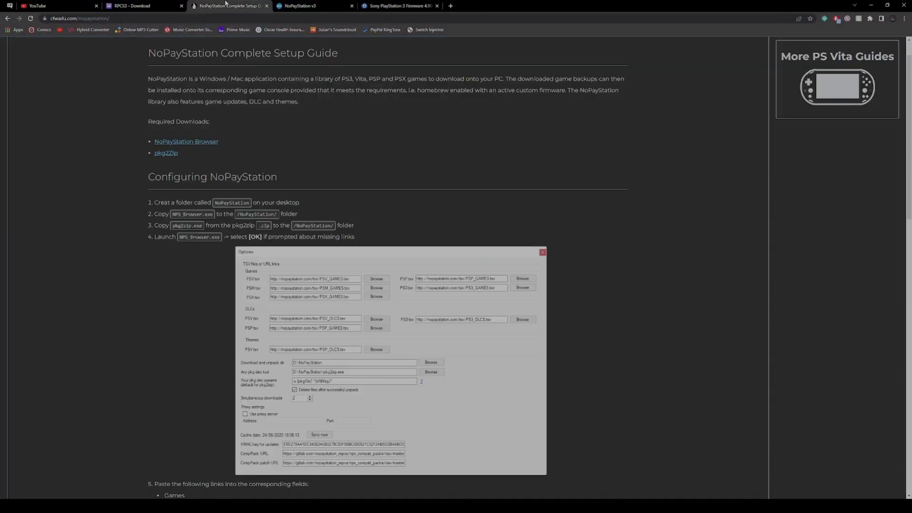
{"action": "scroll", "coordinate": [202, 328], "scroll_direction": "down", "scroll_amount": 3}
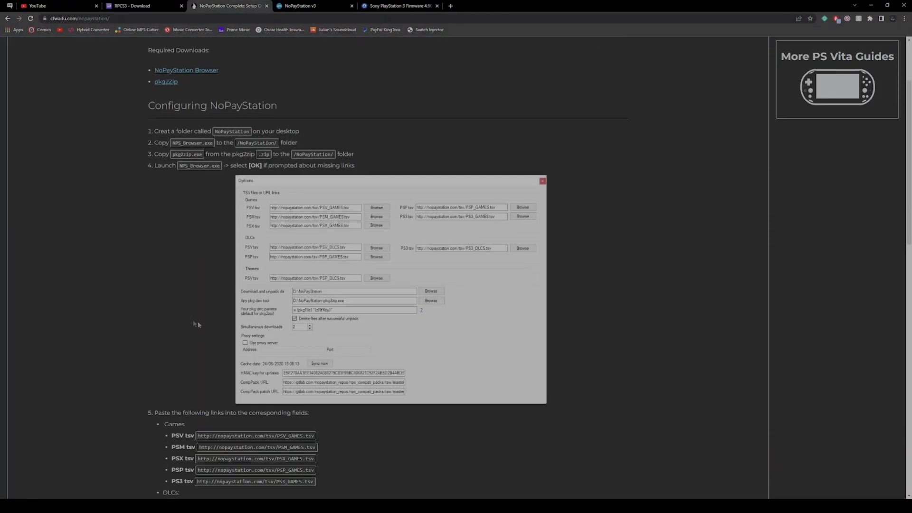
{"action": "scroll", "coordinate": [241, 339], "scroll_direction": "down", "scroll_amount": 2}
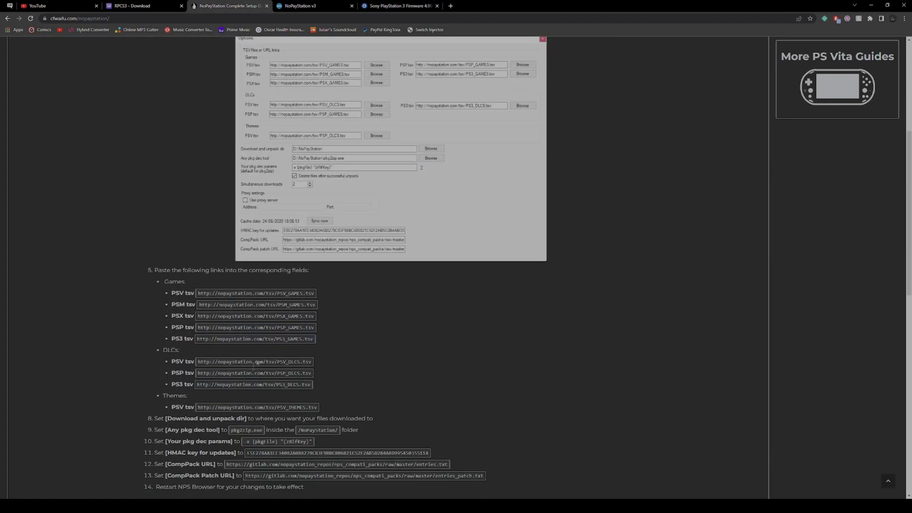
{"action": "scroll", "coordinate": [247, 385], "scroll_direction": "down", "scroll_amount": 1}
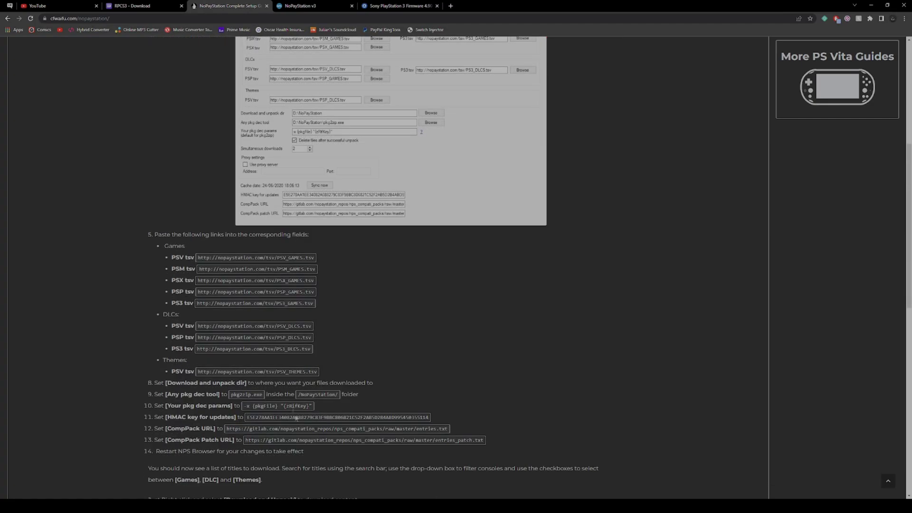
{"action": "triple_click", "coordinate": [219, 258]}
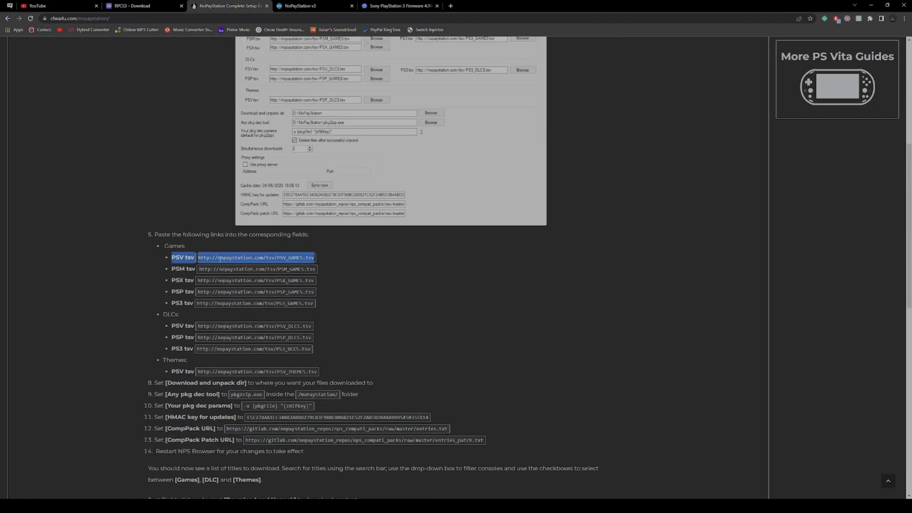
{"action": "left_click", "coordinate": [208, 258]}
{"action": "left_click_drag", "start_coordinate": [199, 259], "coordinate": [314, 257]}
{"action": "key", "text": "ctrl+c"}
{"action": "key", "text": "alt+Tab"}
{"action": "key", "text": "ctrl+v"}
{"action": "key", "text": "alt+Tab"}
{"action": "left_click_drag", "start_coordinate": [199, 269], "coordinate": [314, 269]}
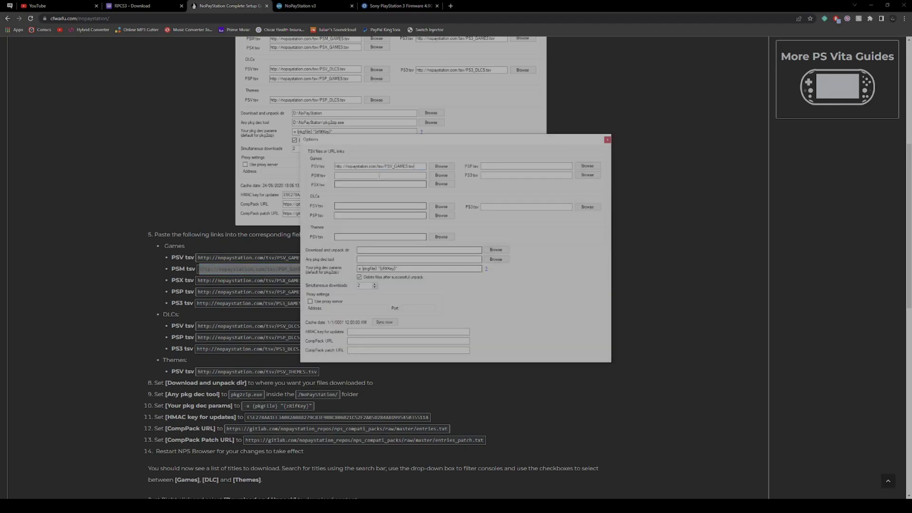
{"action": "key", "text": "alt+Tab"}
{"action": "key", "text": "ctrl+v"}
{"action": "key", "text": "alt+Tab"}
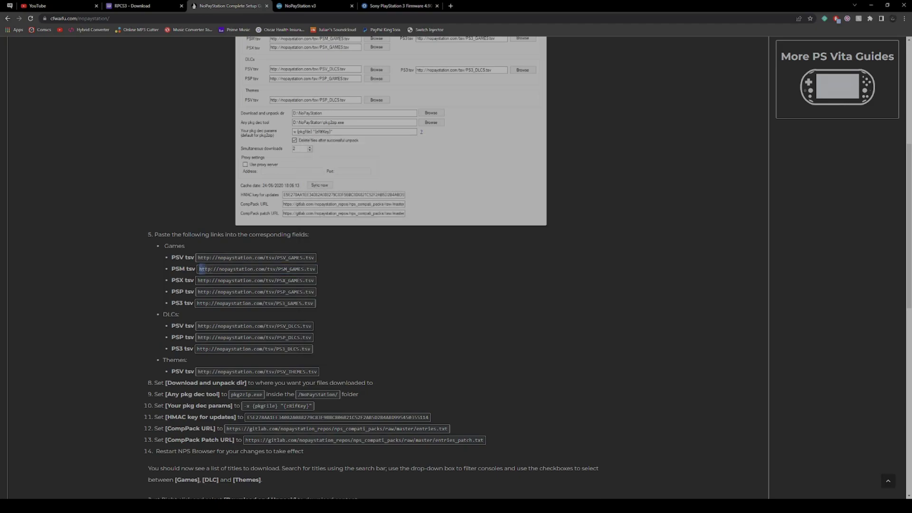
{"action": "key", "text": "ctrl+c"}
{"action": "key", "text": "alt+Tab"}
{"action": "key", "text": "ctrl+a"}
{"action": "key", "text": "ctrl+v"}
{"action": "key", "text": "alt+Tab"}
{"action": "left_click_drag", "start_coordinate": [199, 280], "coordinate": [315, 281]}
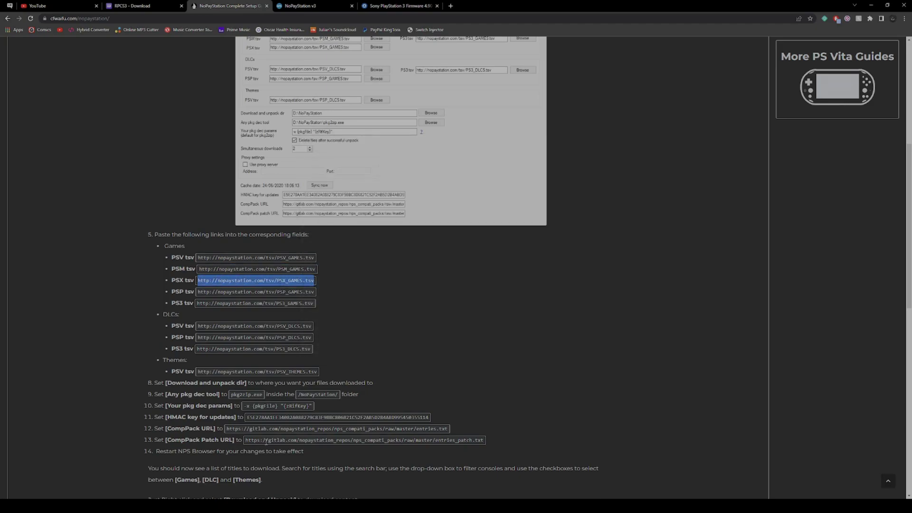
{"action": "key", "text": "ctrl+c"}
{"action": "key", "text": "alt+Tab"}
{"action": "key", "text": "ctrl+v"}
{"action": "key", "text": "alt+Tab"}
{"action": "left_click_drag", "start_coordinate": [199, 292], "coordinate": [314, 292]}
{"action": "key", "text": "ctrl+c"}
{"action": "key", "text": "alt+Tab"}
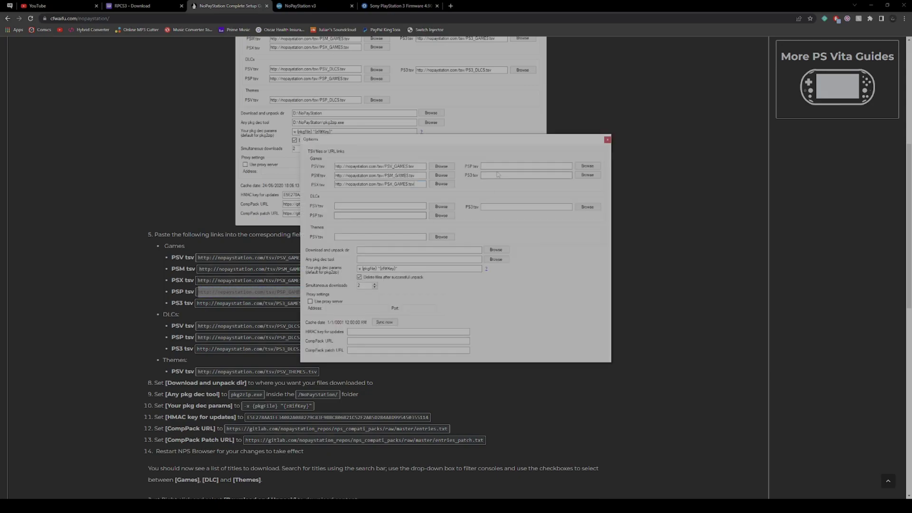
{"action": "key", "text": "ctrl+v"}
{"action": "key", "text": "alt+Tab"}
{"action": "left_click_drag", "start_coordinate": [198, 303], "coordinate": [314, 303]}
{"action": "key", "text": "ctrl+c"}
{"action": "key", "text": "alt+Tab"}
{"action": "key", "text": "ctrl+v"}
{"action": "key", "text": "alt+Tab"}
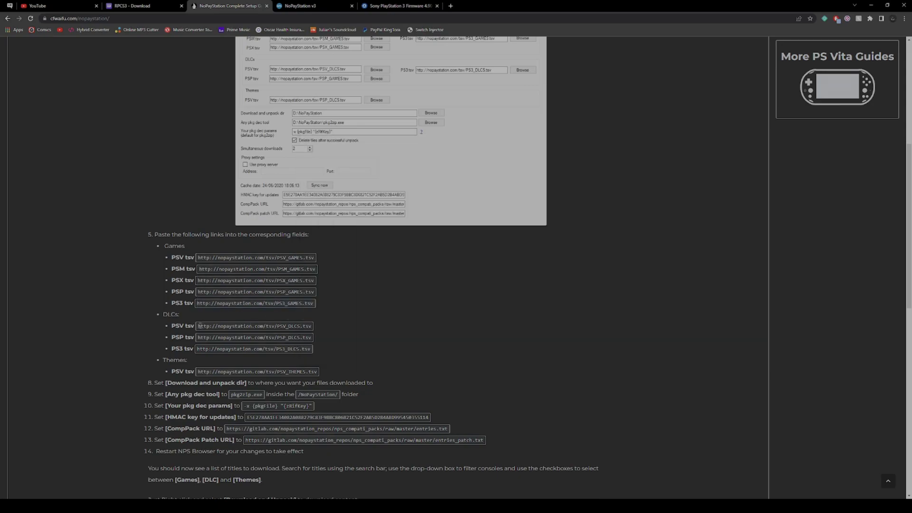
{"action": "left_click_drag", "start_coordinate": [198, 326], "coordinate": [312, 326]}
{"action": "key", "text": "ctrl+c"}
{"action": "key", "text": "alt+Tab"}
{"action": "key", "text": "ctrl+v"}
{"action": "key", "text": "alt+Tab"}
{"action": "left_click_drag", "start_coordinate": [198, 337], "coordinate": [312, 337]}
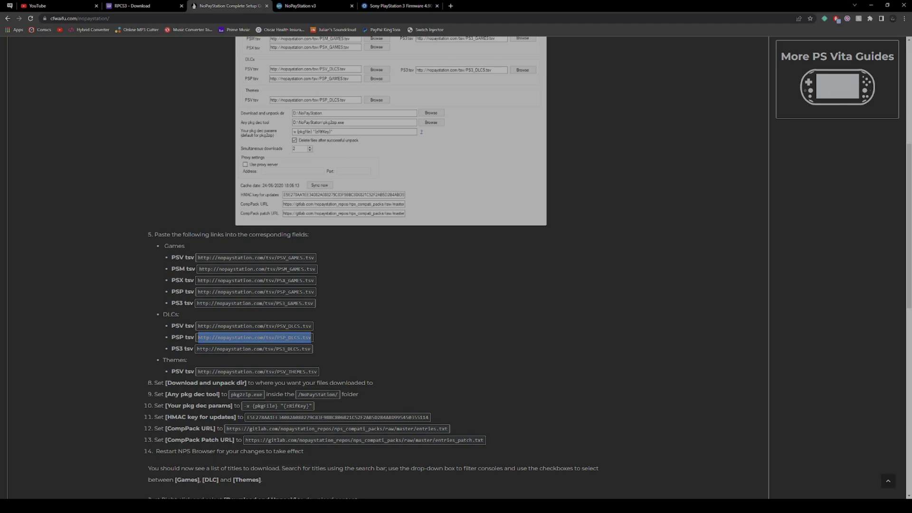
{"action": "key", "text": "ctrl+c"}
{"action": "key", "text": "alt+Tab"}
{"action": "key", "text": "ctrl+v"}
{"action": "key", "text": "alt+Tab"}
{"action": "left_click_drag", "start_coordinate": [198, 349], "coordinate": [311, 349]}
{"action": "key", "text": "ctrl+c"}
{"action": "key", "text": "alt+Tab"}
{"action": "key", "text": "ctrl+v"}
{"action": "key", "text": "alt+Tab"}
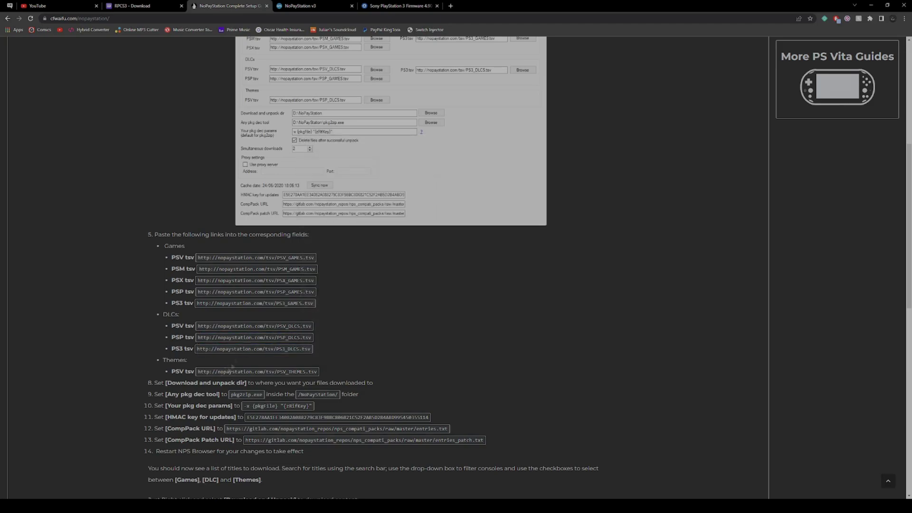
{"action": "left_click_drag", "start_coordinate": [198, 372], "coordinate": [317, 372]}
{"action": "key", "text": "ctrl+c"}
{"action": "key", "text": "alt+Tab"}
{"action": "key", "text": "ctrl+v"}
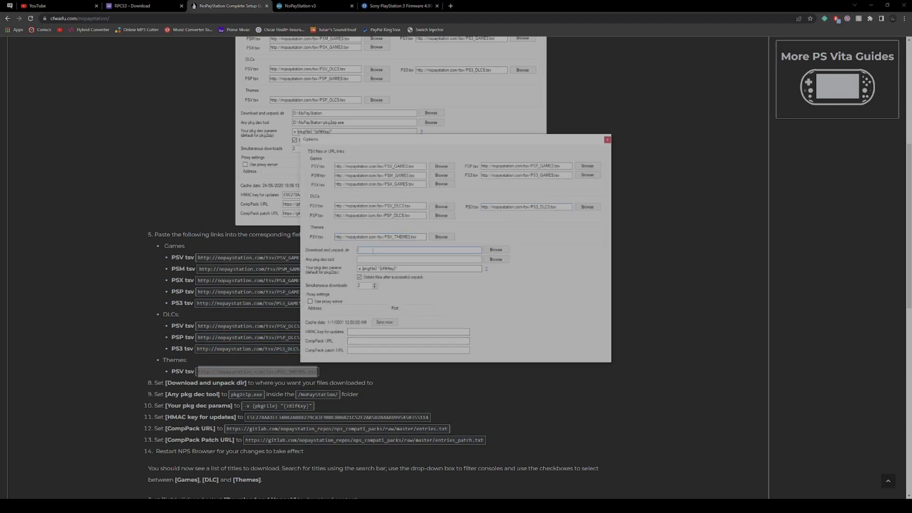
Step: Set the download and unpack directory to the Desktop folder under This PC
{"action": "left_click", "coordinate": [200, 384]}
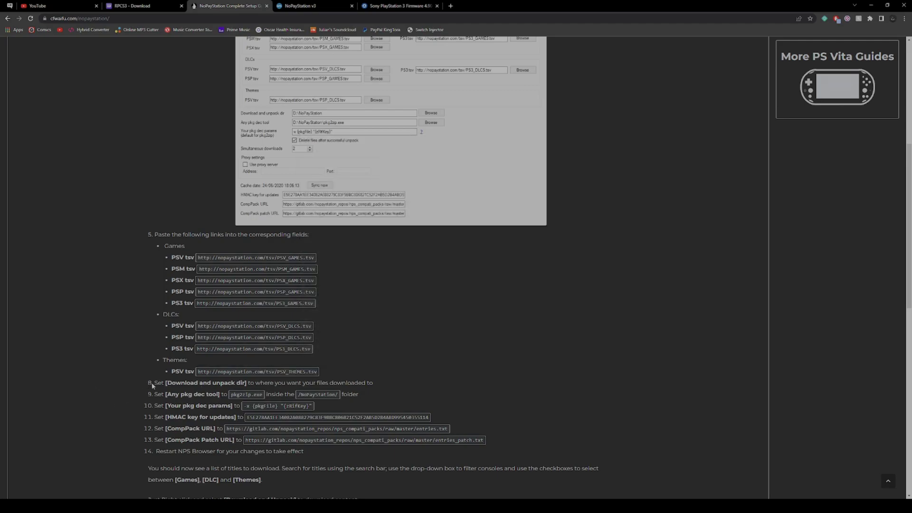
{"action": "left_click_drag", "start_coordinate": [152, 386], "coordinate": [167, 386]}
{"action": "left_click", "coordinate": [226, 383]}
{"action": "key", "text": "alt+Tab"}
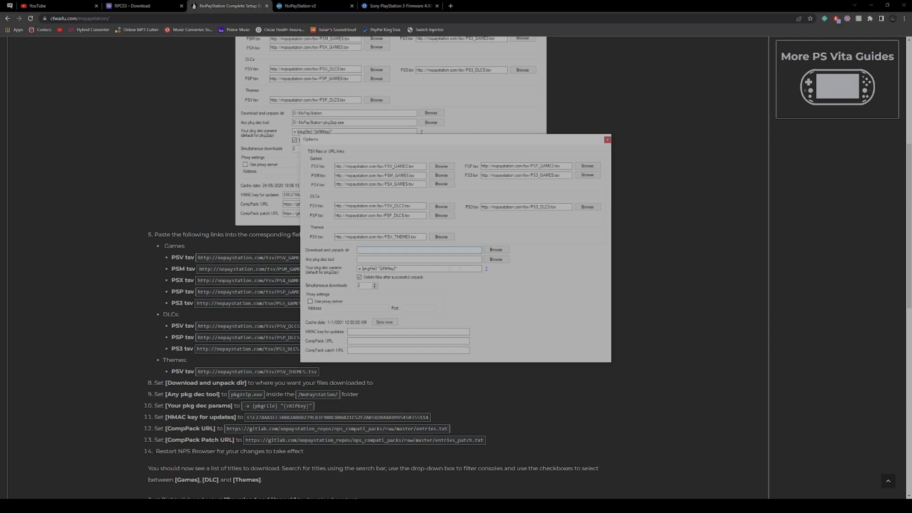
{"action": "left_click", "coordinate": [496, 250]}
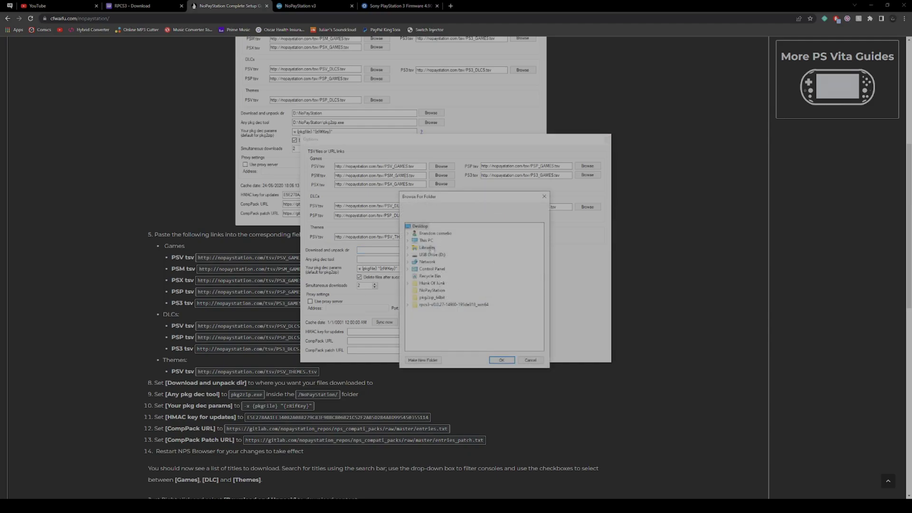
{"action": "double_click", "coordinate": [426, 241]}
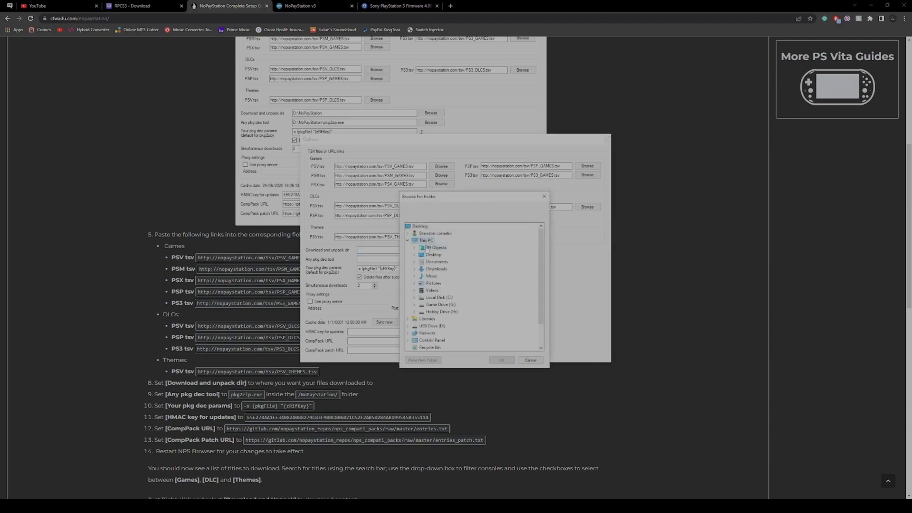
{"action": "left_click", "coordinate": [433, 255]}
{"action": "left_click", "coordinate": [497, 361]}
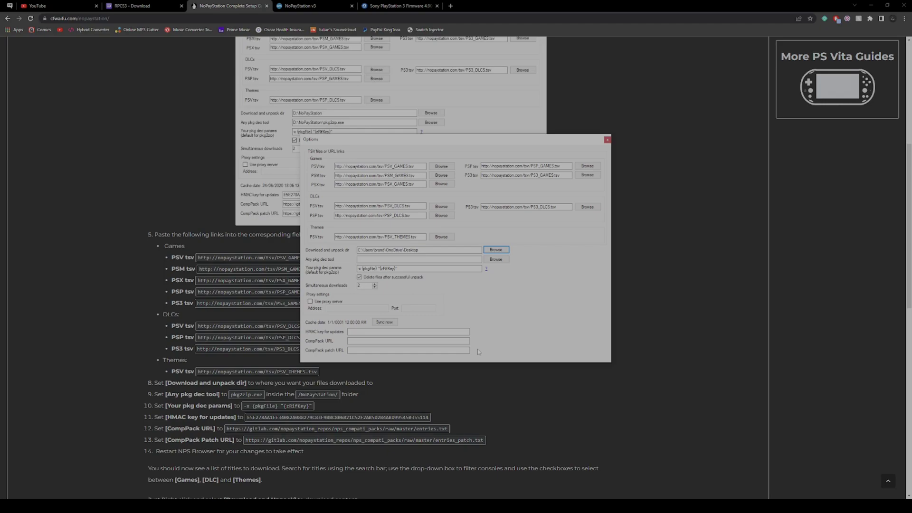
Step: Set the pkg dec tool to pkg2zip in the NoPayStation folder
{"action": "left_click", "coordinate": [497, 259]}
{"action": "left_click", "coordinate": [381, 204]}
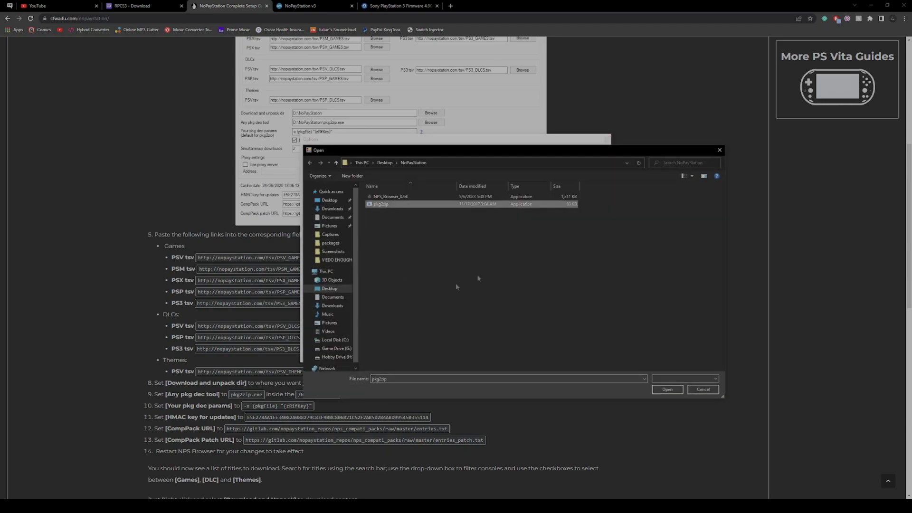
{"action": "left_click", "coordinate": [659, 390]}
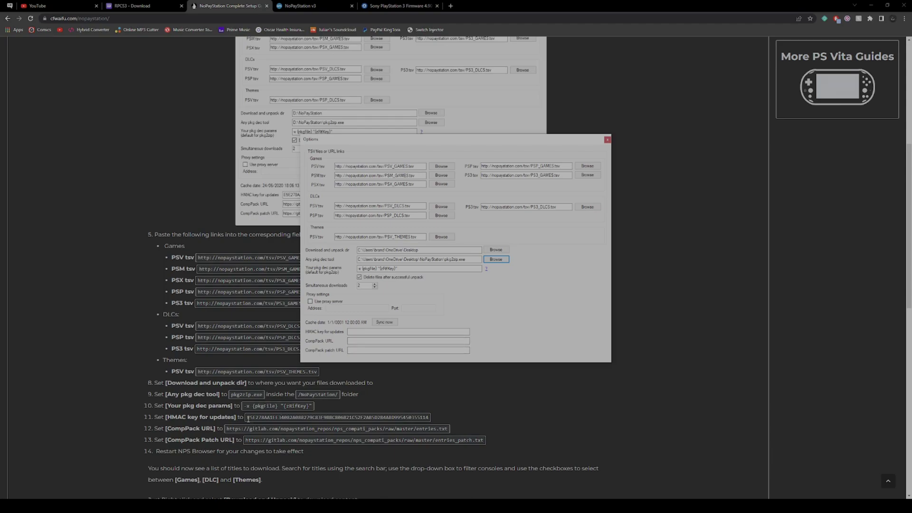
{"action": "left_click_drag", "start_coordinate": [248, 417], "coordinate": [435, 418]}
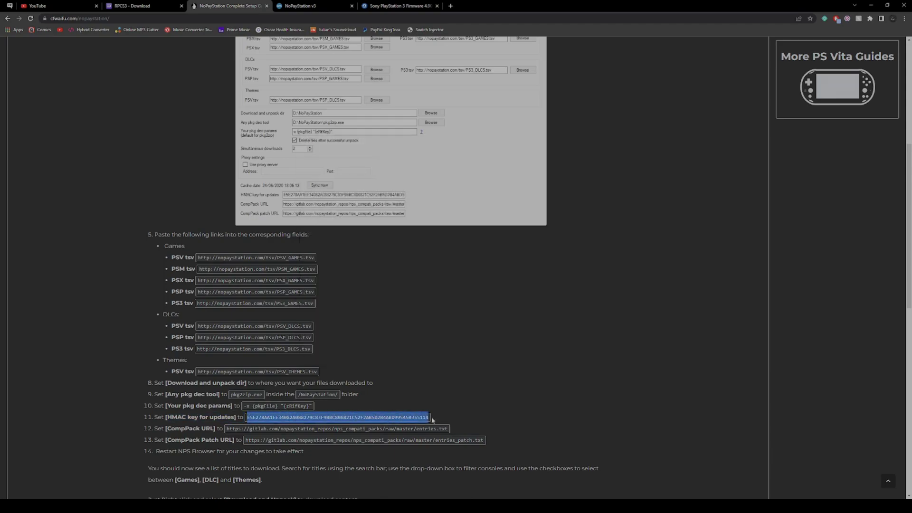
{"action": "key", "text": "alt+Tab"}
{"action": "left_click", "coordinate": [229, 430]}
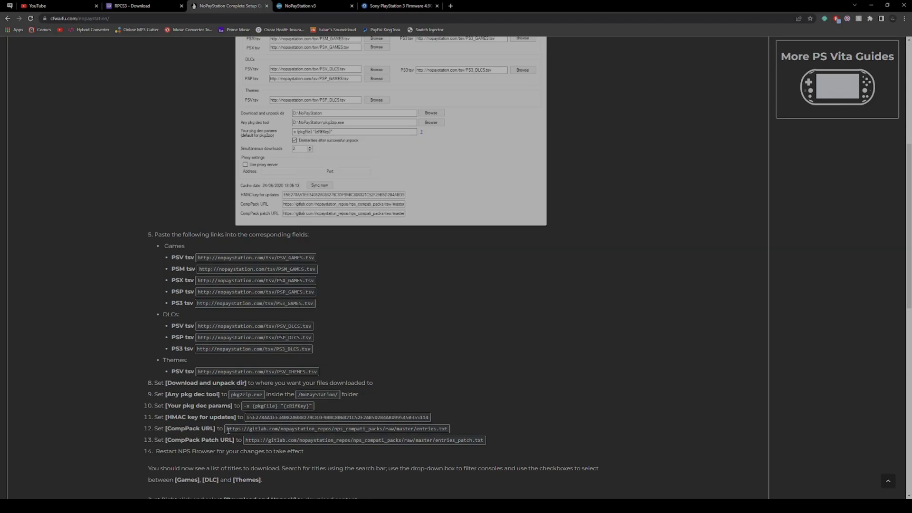
{"action": "left_click_drag", "start_coordinate": [227, 429], "coordinate": [447, 429]}
{"action": "key", "text": "alt+Tab"}
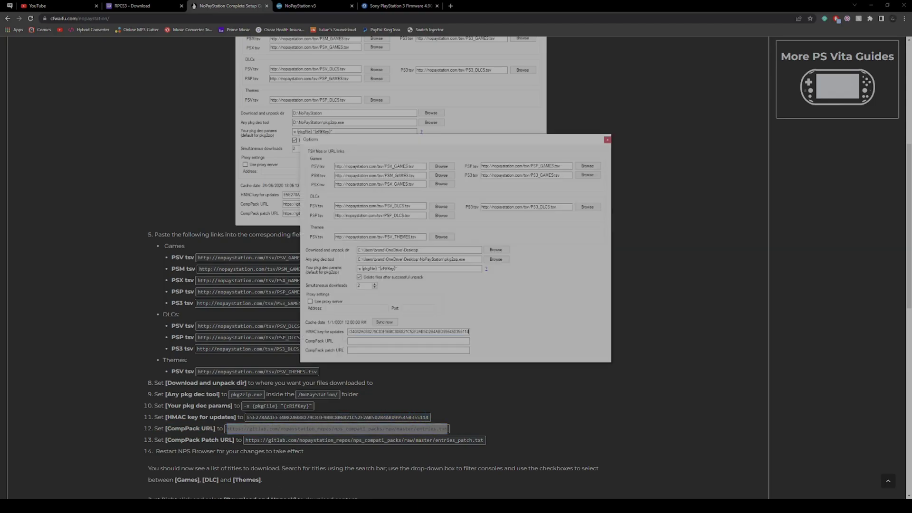
{"action": "left_click", "coordinate": [360, 341]}
{"action": "key", "text": "ctrl+v"}
{"action": "key", "text": "alt+Tab"}
{"action": "left_click_drag", "start_coordinate": [245, 440], "coordinate": [488, 442]}
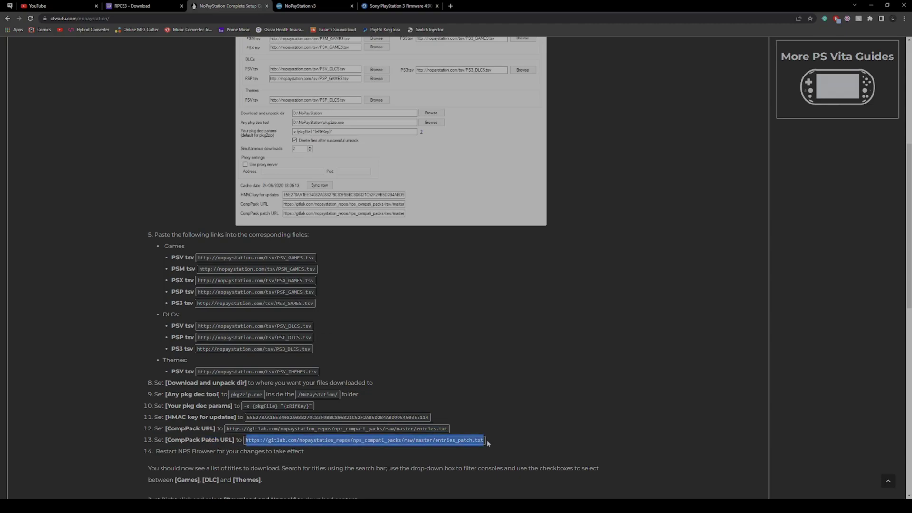
{"action": "key", "text": "alt+Tab"}
{"action": "left_click", "coordinate": [364, 350]}
{"action": "key", "text": "ctrl+v"}
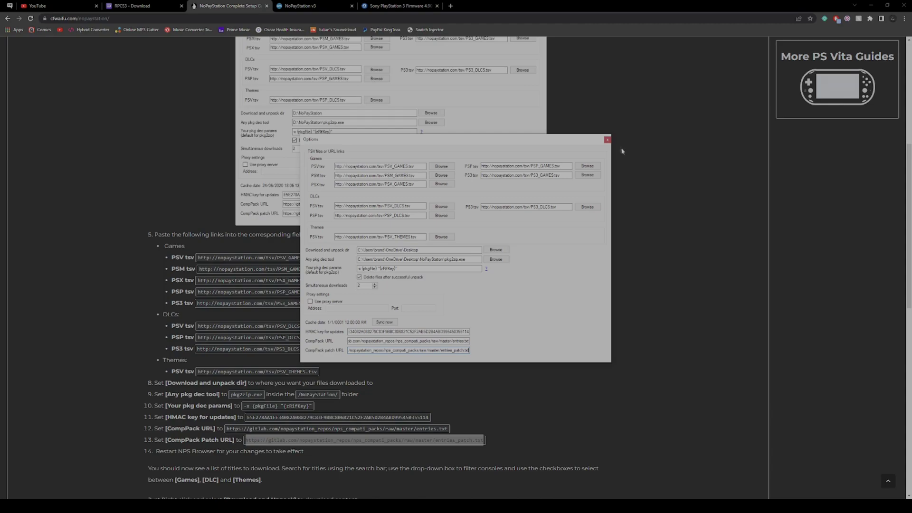
{"action": "left_click", "coordinate": [607, 139]}
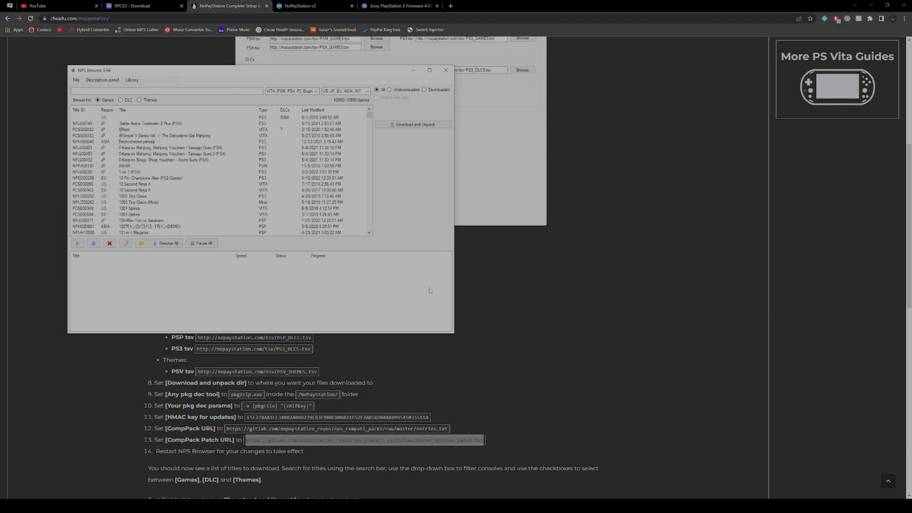
Step: Filter the game list by platform so that only PS3 stays selected
{"action": "left_click", "coordinate": [305, 92]}
{"action": "left_click", "coordinate": [315, 91]}
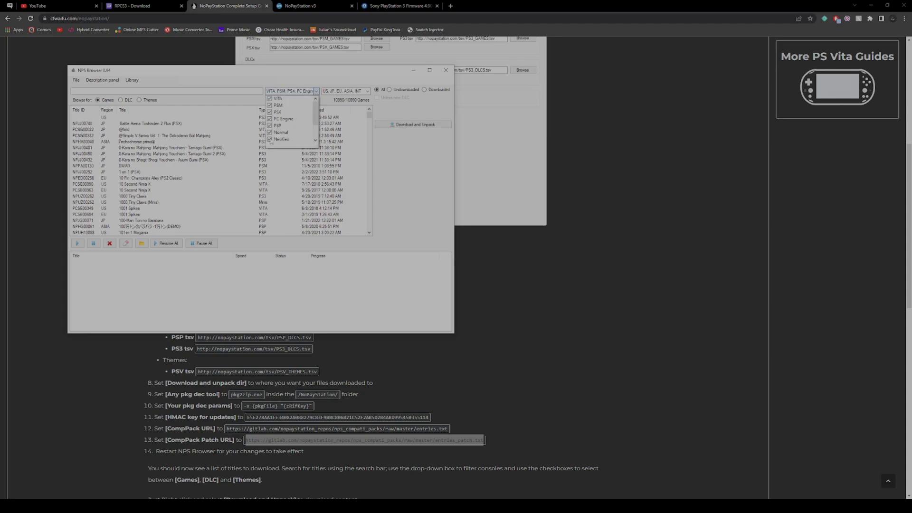
{"action": "left_click", "coordinate": [269, 132]}
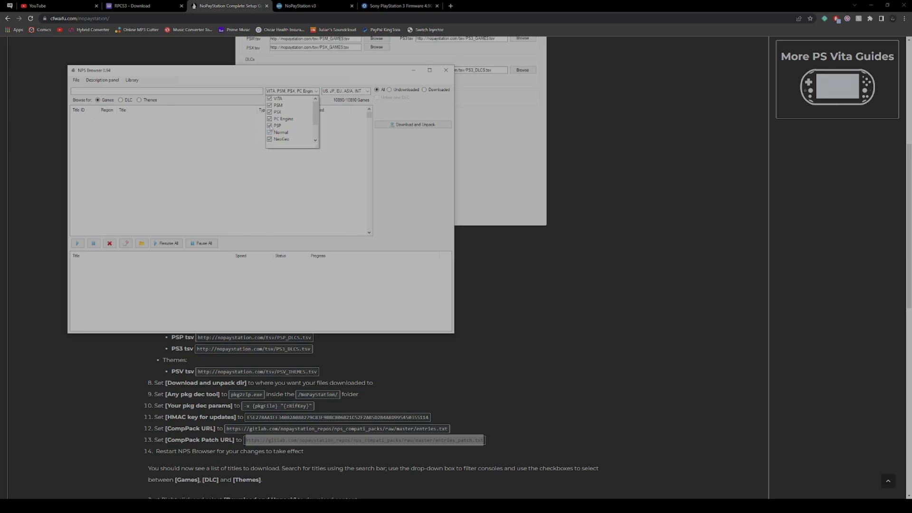
{"action": "left_click", "coordinate": [269, 125]}
{"action": "scroll", "coordinate": [290, 137], "scroll_direction": "down", "scroll_amount": 2}
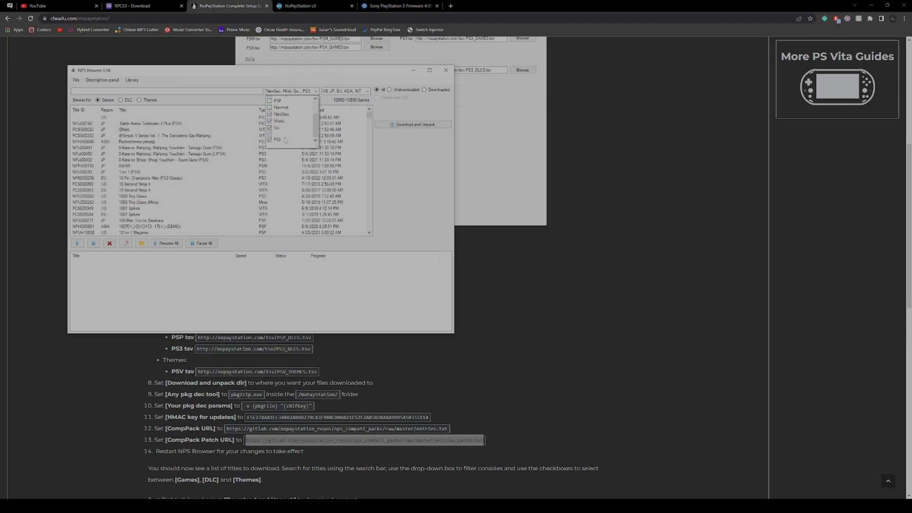
{"action": "left_click", "coordinate": [270, 134]}
{"action": "left_click", "coordinate": [270, 127]}
{"action": "left_click", "coordinate": [269, 121]}
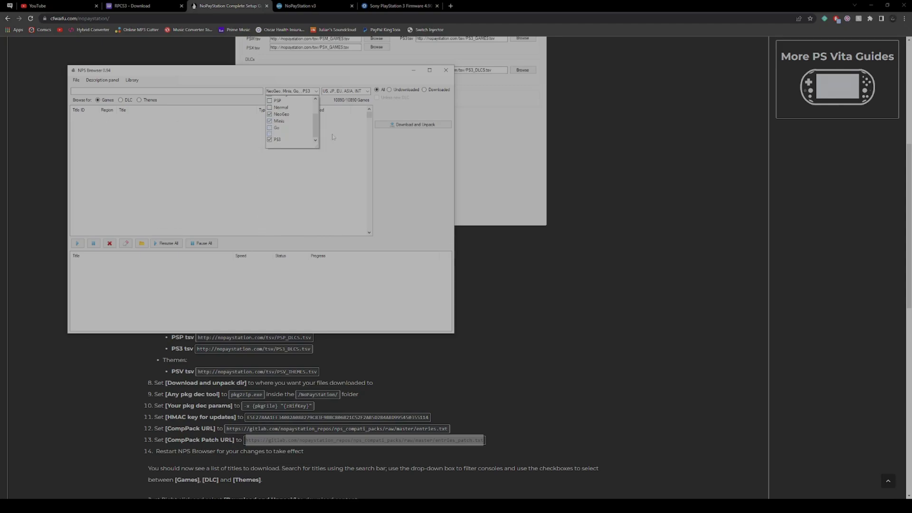
{"action": "left_click", "coordinate": [277, 115]}
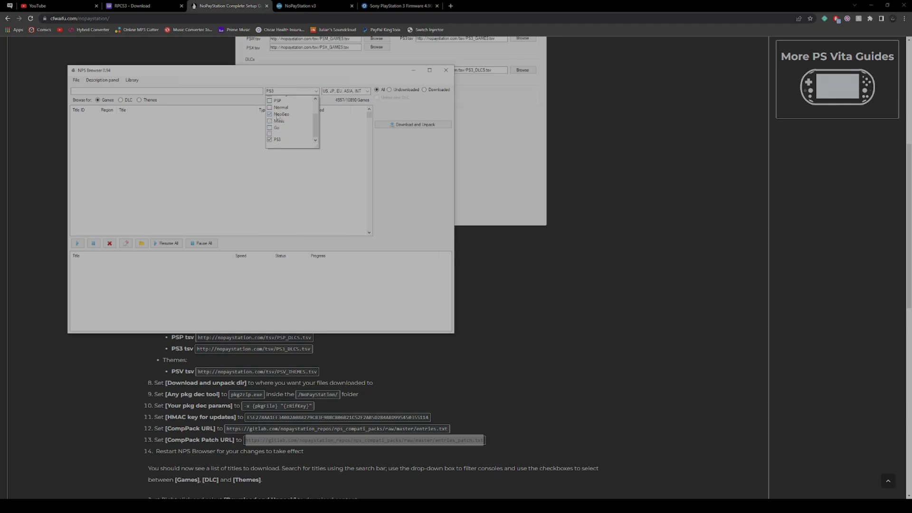
{"action": "left_click", "coordinate": [317, 123]}
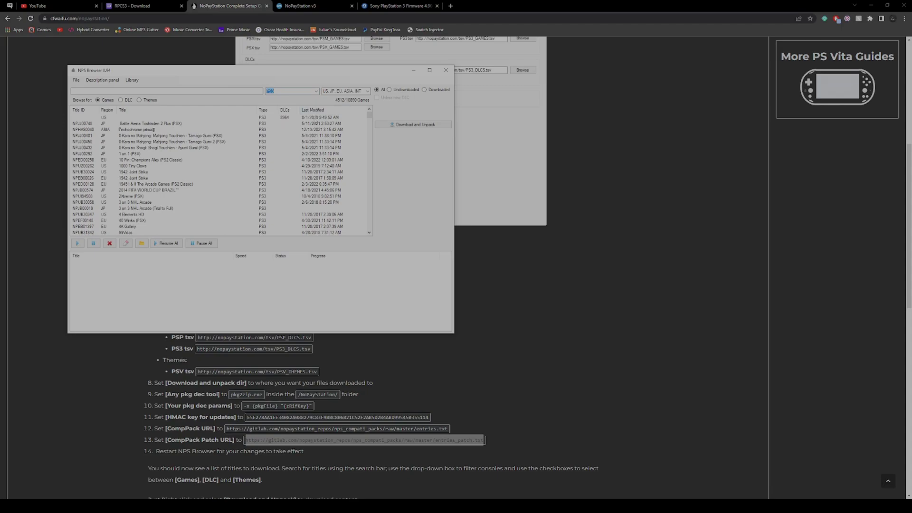
Step: Limit the region filter to US by deselecting INT, ASIA, EU and JP
{"action": "left_click", "coordinate": [368, 90]}
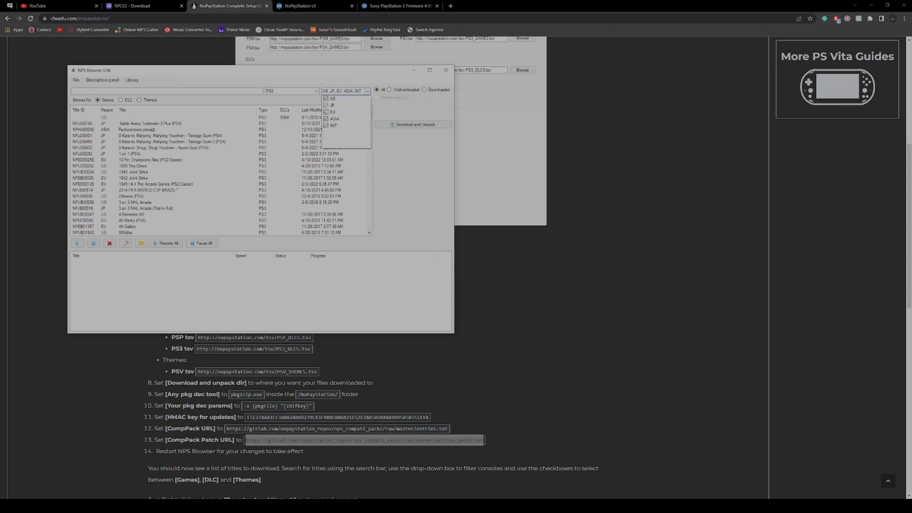
{"action": "left_click", "coordinate": [327, 126]}
{"action": "left_click", "coordinate": [327, 119]}
{"action": "left_click", "coordinate": [327, 112]}
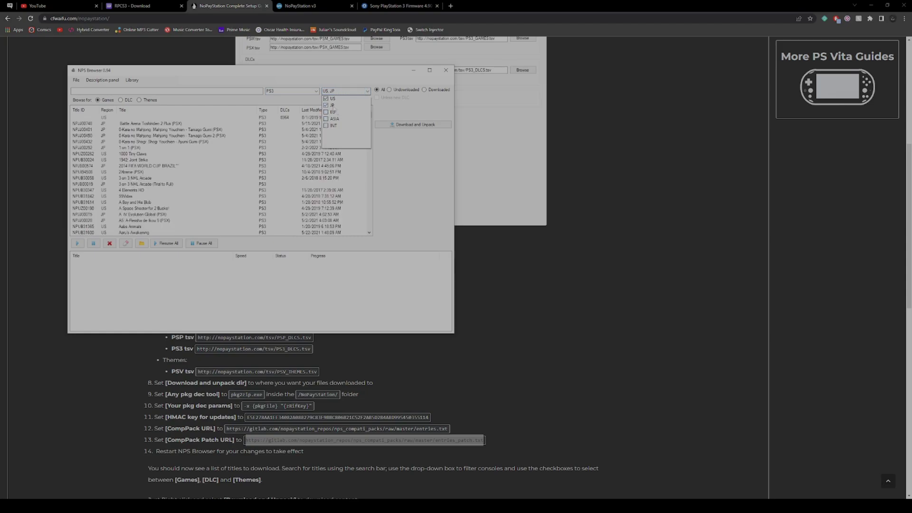
{"action": "left_click", "coordinate": [327, 106]}
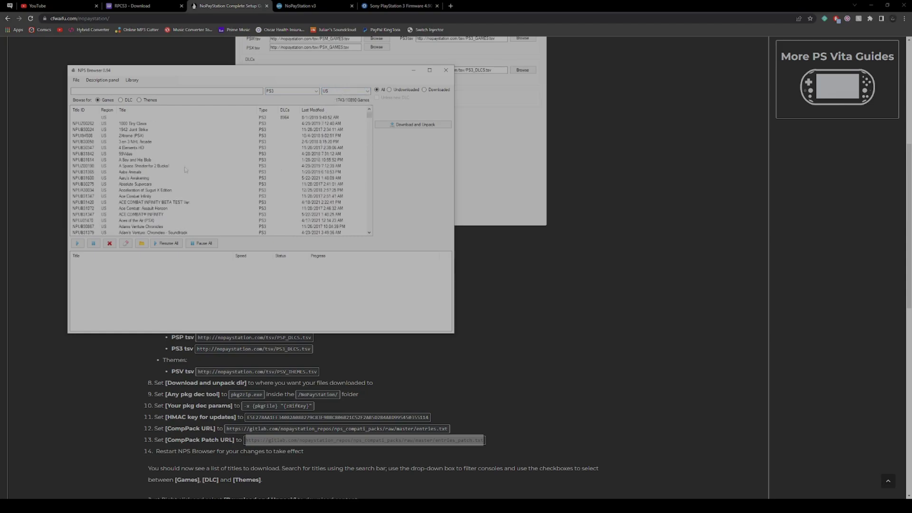
Step: Find LittleBigPlanet 3 in the game list and start its download and unpack
{"action": "scroll", "coordinate": [169, 168], "scroll_direction": "down", "scroll_amount": 12}
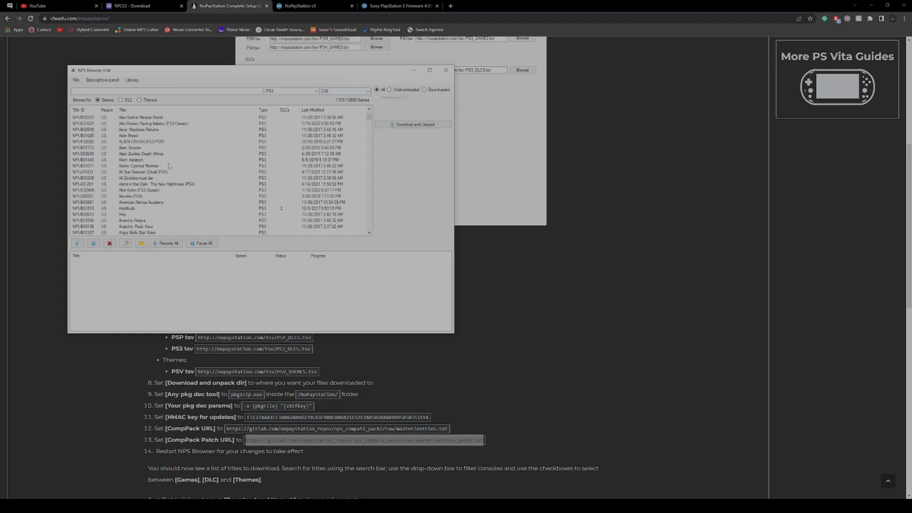
{"action": "scroll", "coordinate": [169, 165], "scroll_direction": "down", "scroll_amount": 10}
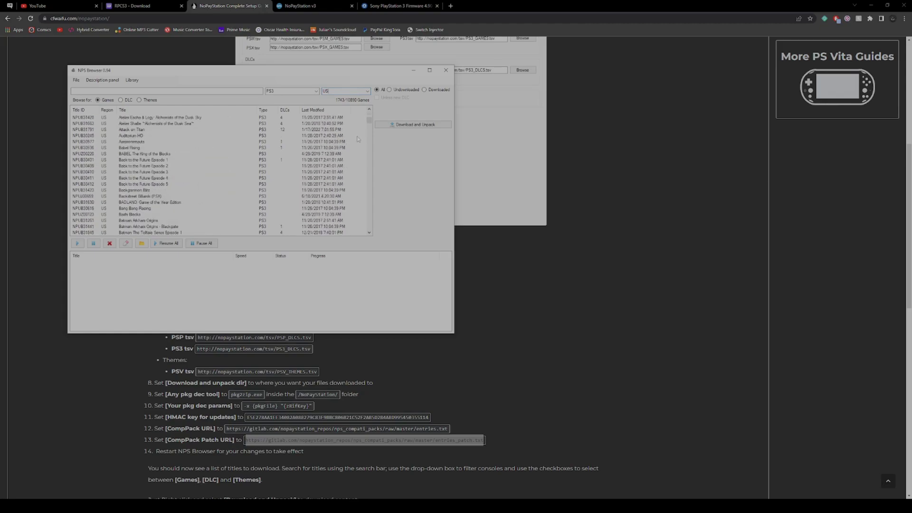
{"action": "left_click_drag", "start_coordinate": [369, 122], "coordinate": [370, 138]}
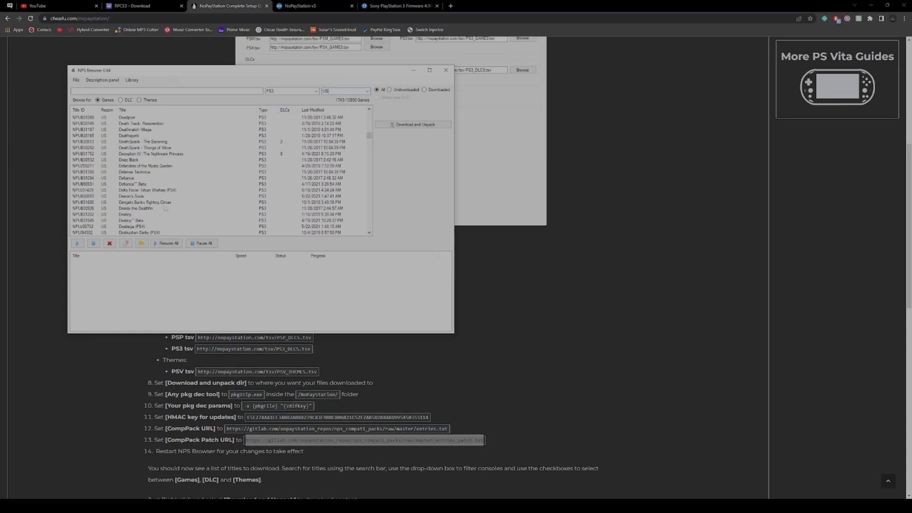
{"action": "scroll", "coordinate": [166, 202], "scroll_direction": "down", "scroll_amount": 8}
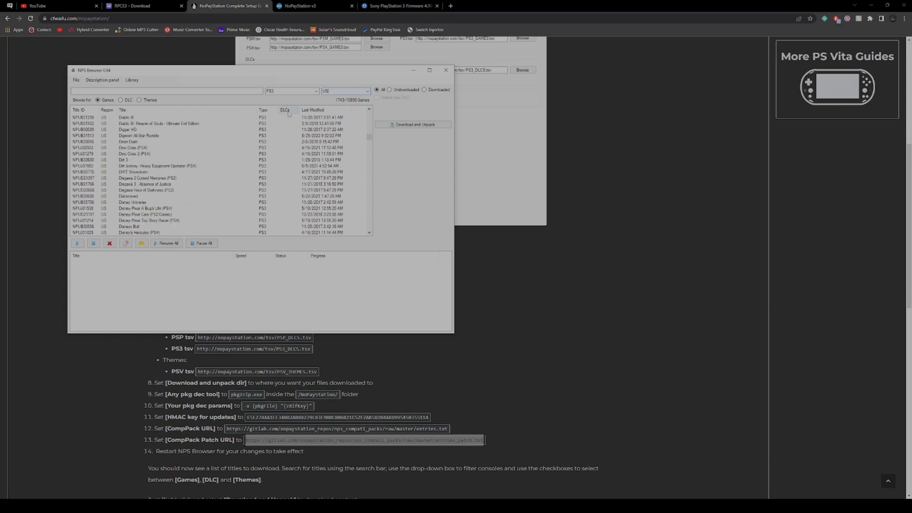
{"action": "left_click", "coordinate": [371, 147]}
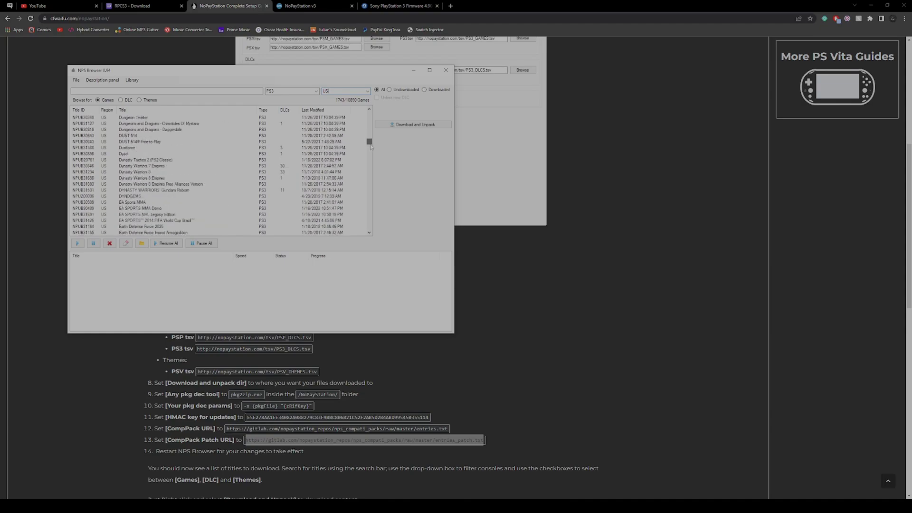
{"action": "left_click_drag", "start_coordinate": [371, 146], "coordinate": [375, 170]}
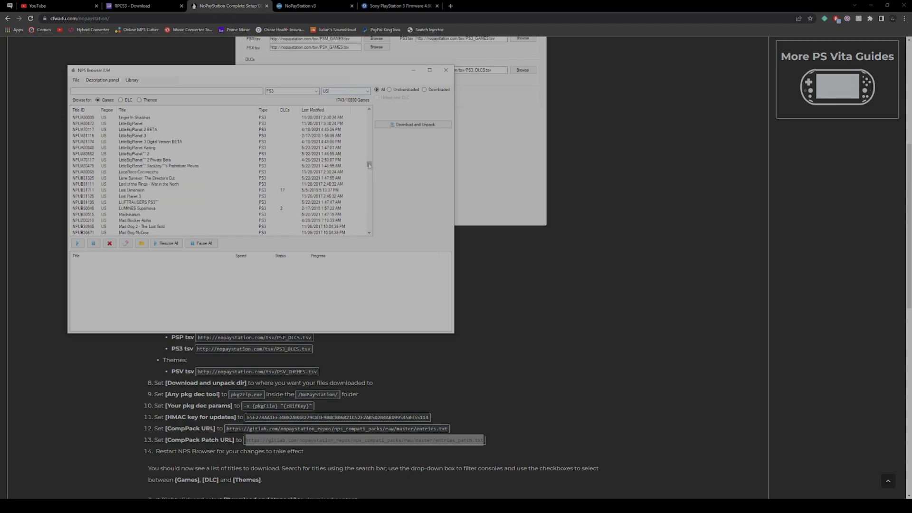
{"action": "scroll", "coordinate": [212, 193], "scroll_direction": "up", "scroll_amount": 2}
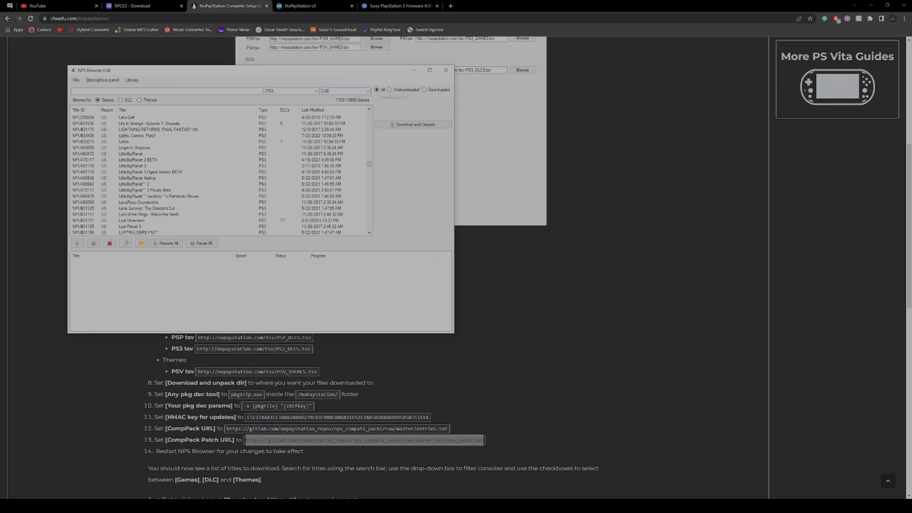
{"action": "left_click", "coordinate": [131, 166]}
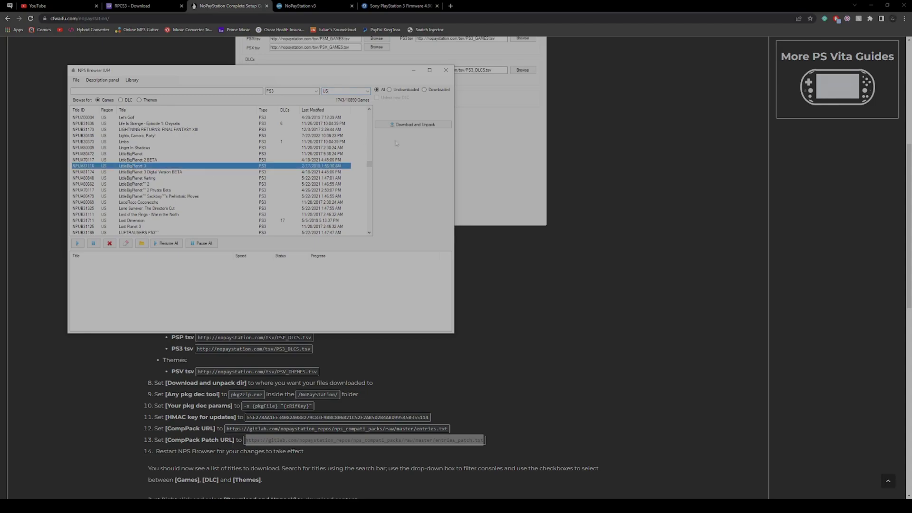
{"action": "left_click", "coordinate": [402, 124]}
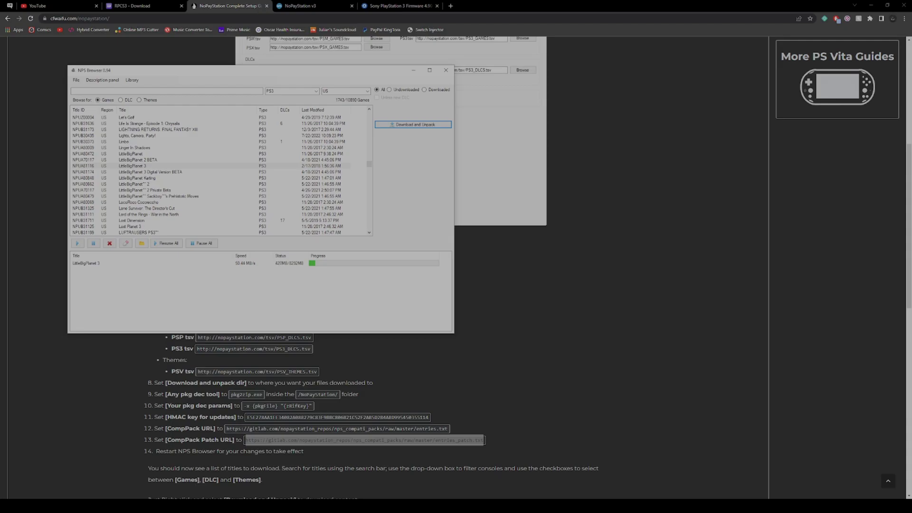
{"action": "left_click", "coordinate": [199, 506]}
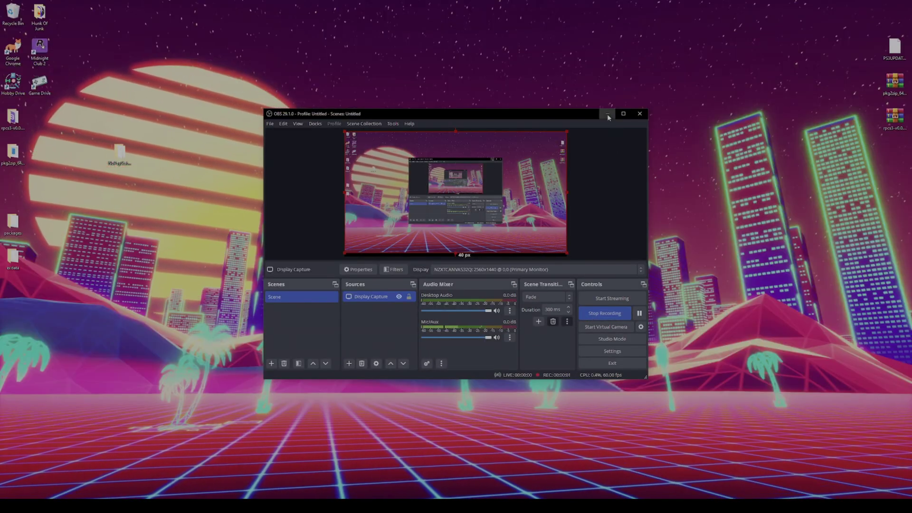
{"action": "left_click", "coordinate": [607, 114]}
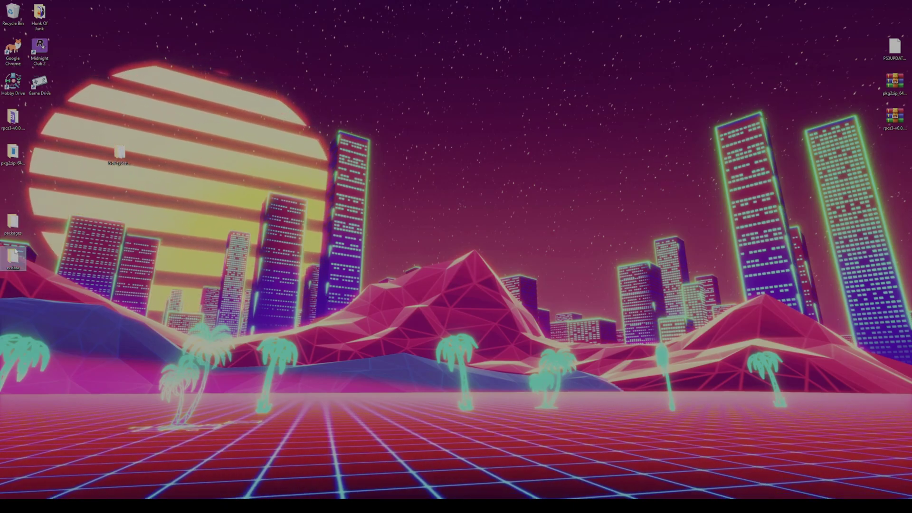
Step: Move the LittleBigPlanet 3 RAP file from the desktop's exdata folder into the packages folder
{"action": "double_click", "coordinate": [12, 221]}
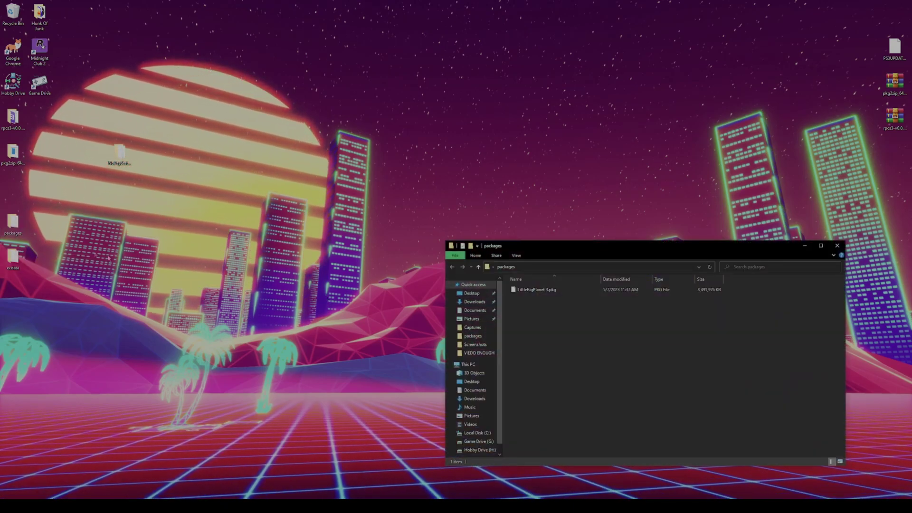
{"action": "left_click", "coordinate": [19, 257]}
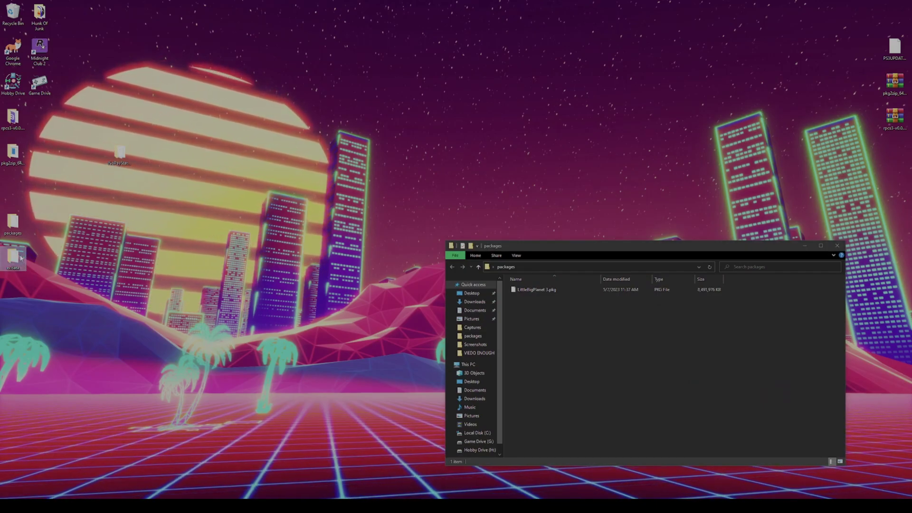
{"action": "double_click", "coordinate": [19, 257]}
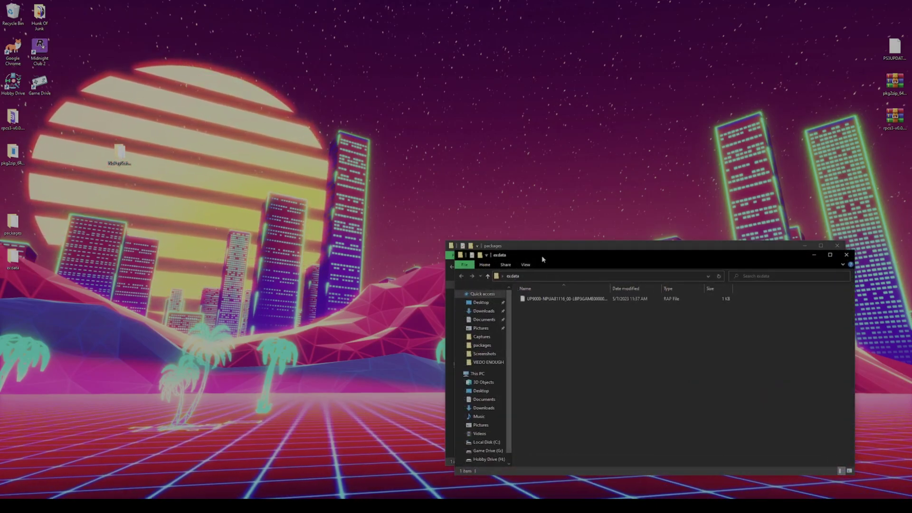
{"action": "left_click_drag", "start_coordinate": [543, 259], "coordinate": [134, 254]}
{"action": "left_click", "coordinate": [166, 295]}
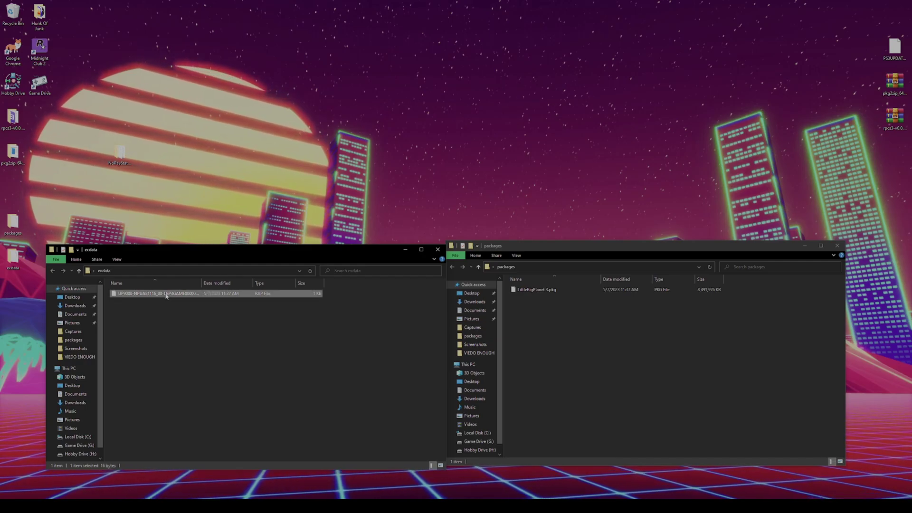
{"action": "left_click_drag", "start_coordinate": [166, 295], "coordinate": [602, 361]}
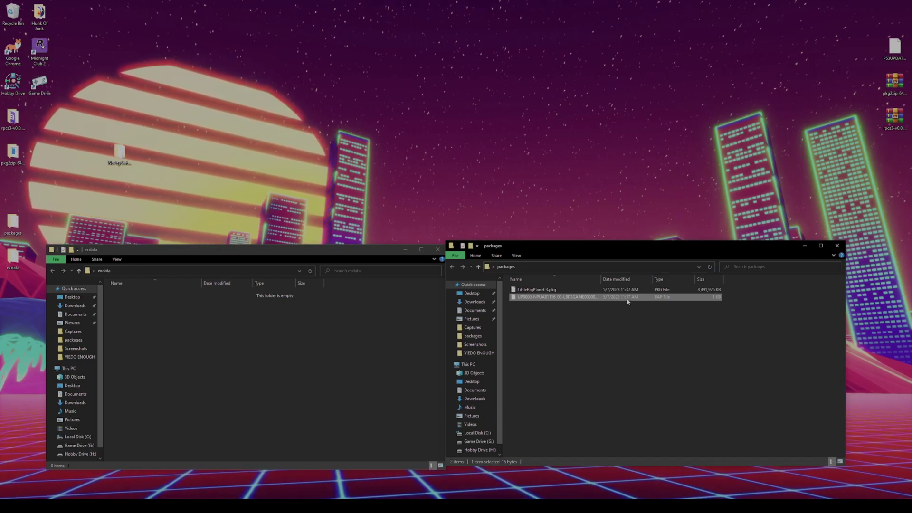
Step: Close the exdata and packages folder windows and delete the empty exdata folder from the desktop
{"action": "left_click", "coordinate": [567, 291]}
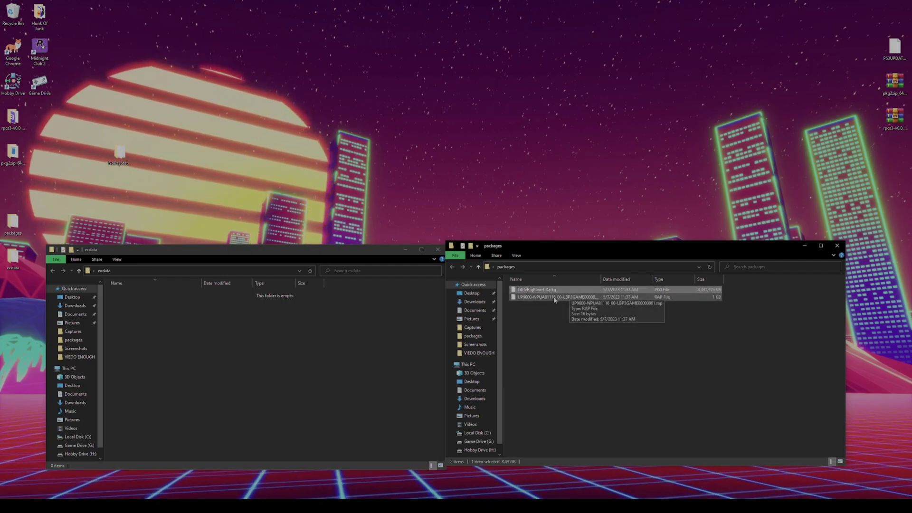
{"action": "left_click", "coordinate": [399, 321]}
{"action": "left_click", "coordinate": [438, 249]}
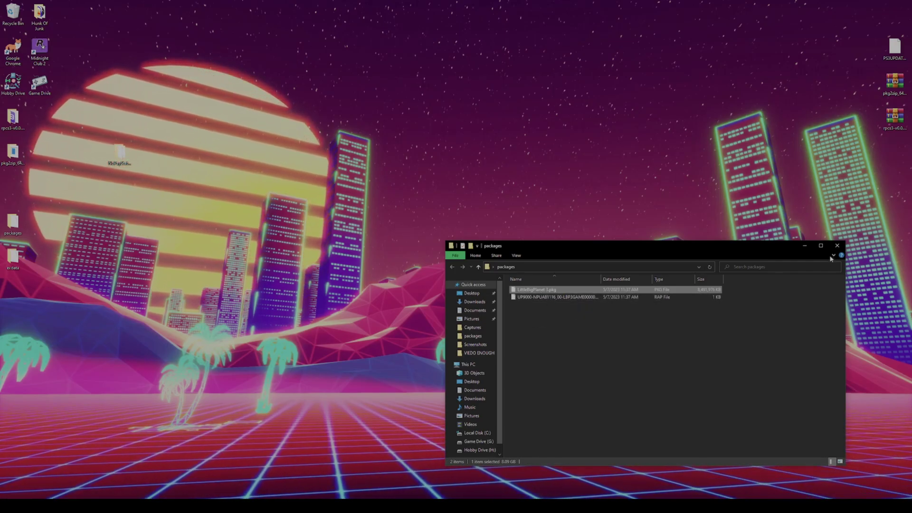
{"action": "left_click", "coordinate": [838, 245]}
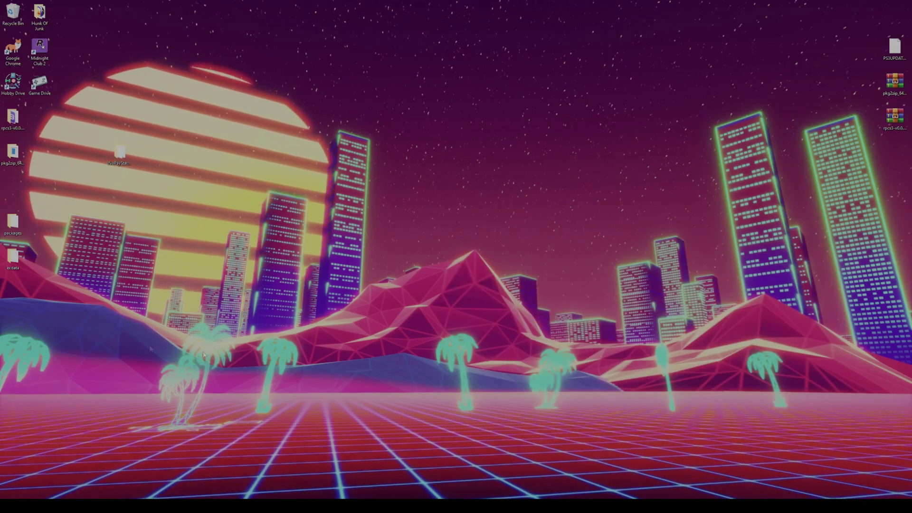
{"action": "right_click", "coordinate": [10, 262]}
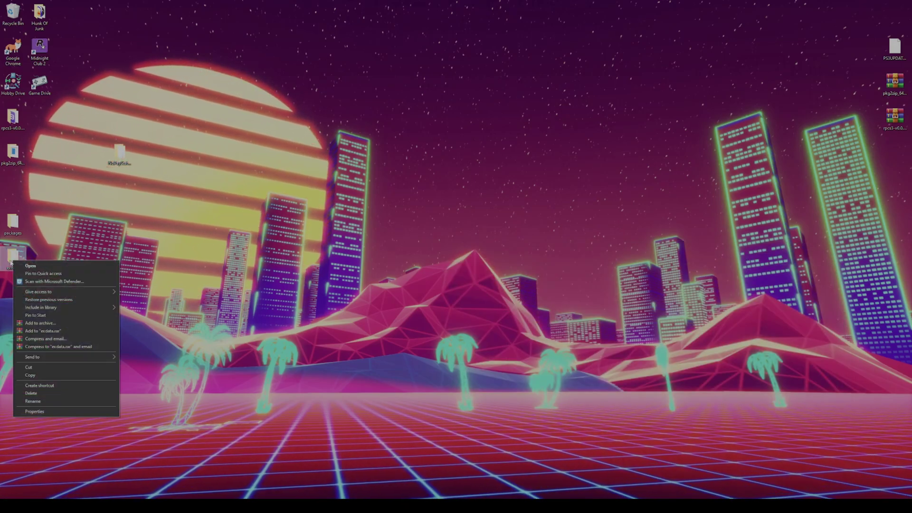
{"action": "left_click", "coordinate": [31, 393]}
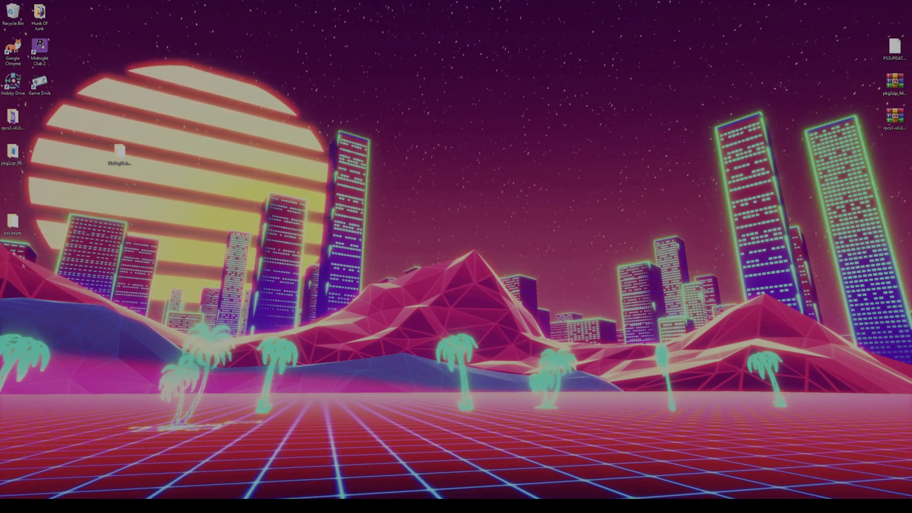
Step: Launch rpcs3 from its desktop folder, acknowledging the Quickstart guide notice and dismissing the update offer
{"action": "double_click", "coordinate": [13, 117]}
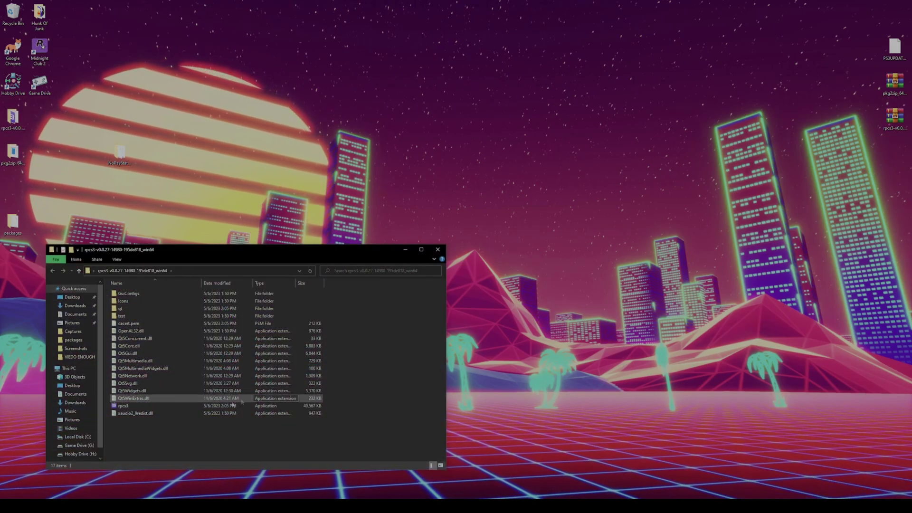
{"action": "double_click", "coordinate": [152, 406]}
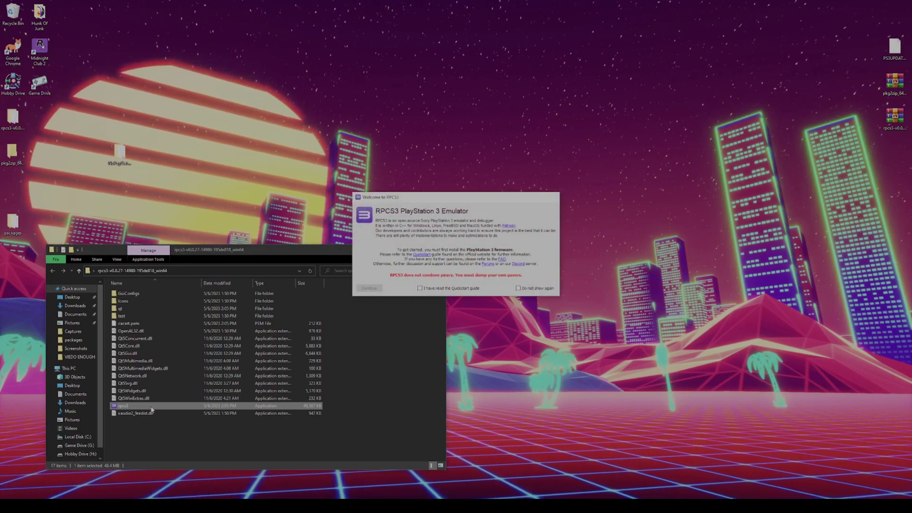
{"action": "left_click", "coordinate": [420, 288]}
{"action": "left_click", "coordinate": [369, 288]}
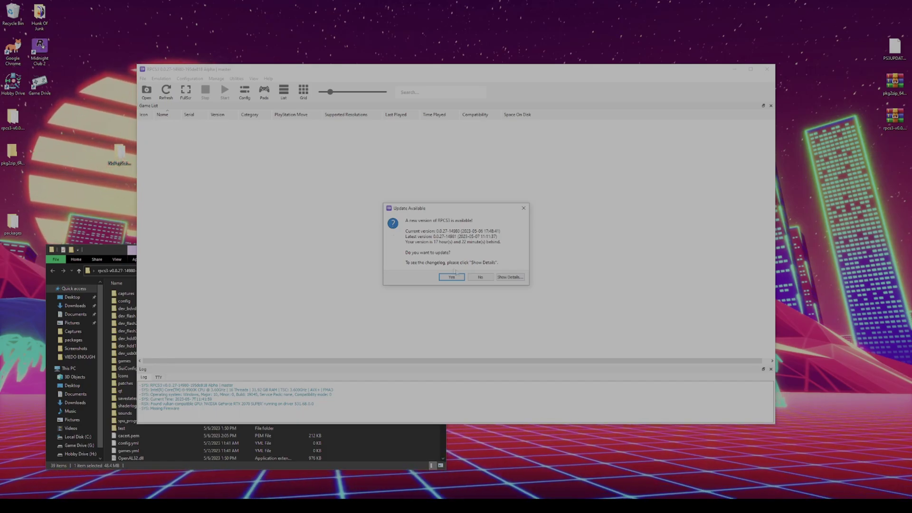
{"action": "key", "text": "Escape"}
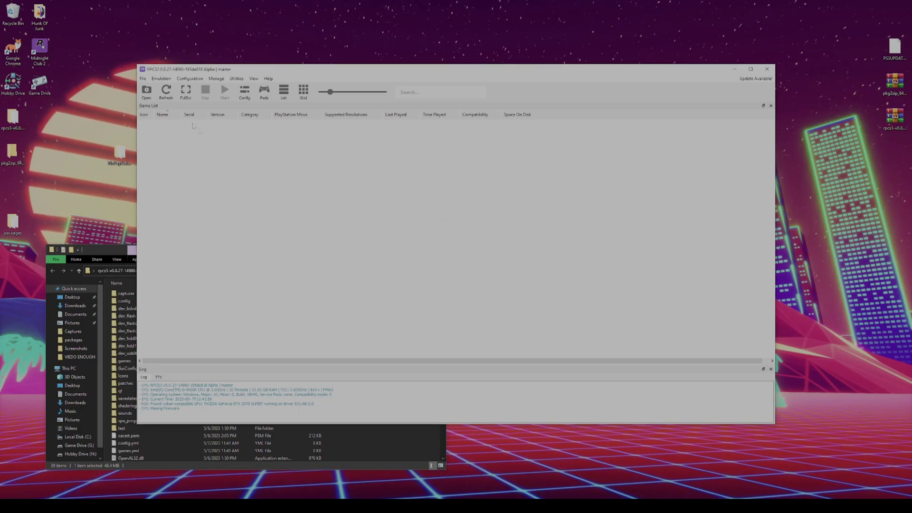
Step: Install LittleBigPlanet 3.pkg from the desktop's packages folder into RPCS3 without adding desktop or Start menu shortcuts
{"action": "left_click", "coordinate": [143, 79]}
{"action": "left_click", "coordinate": [165, 141]}
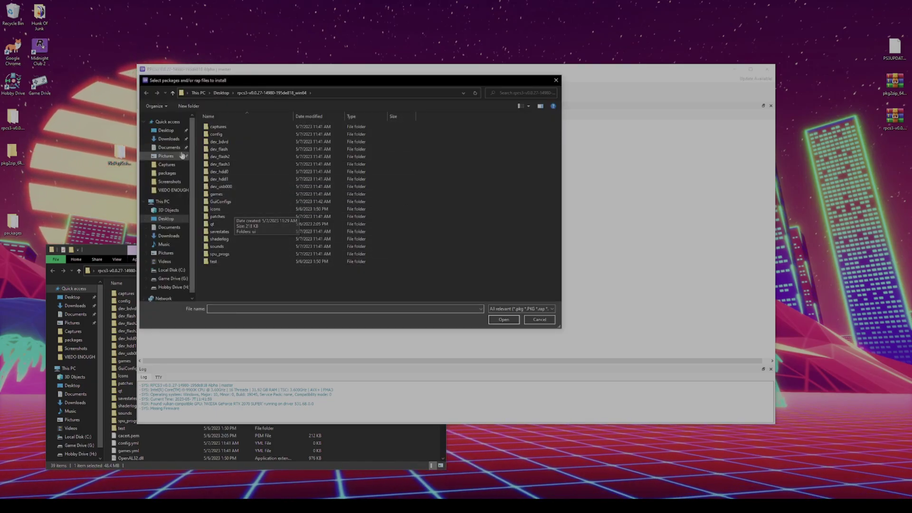
{"action": "left_click", "coordinate": [167, 131]}
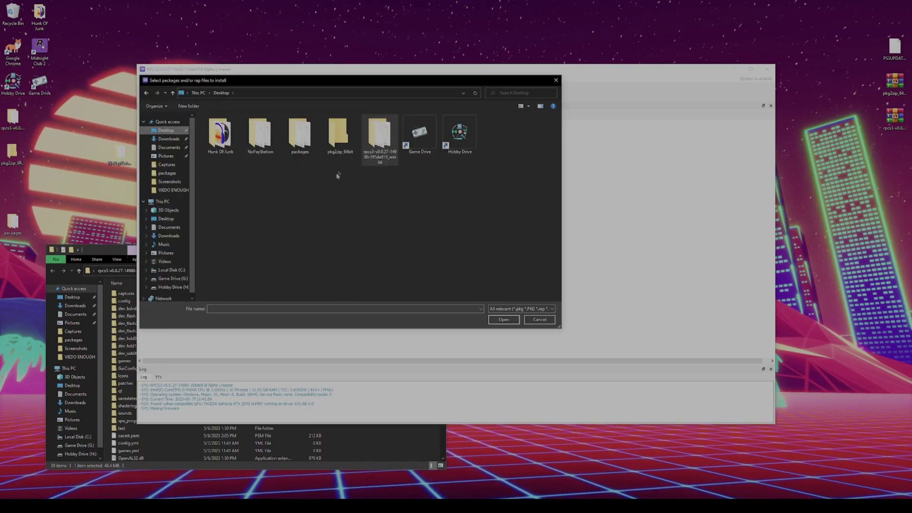
{"action": "double_click", "coordinate": [299, 138]}
{"action": "left_click", "coordinate": [229, 126]}
{"action": "left_click", "coordinate": [497, 319]}
{"action": "left_click", "coordinate": [455, 274]}
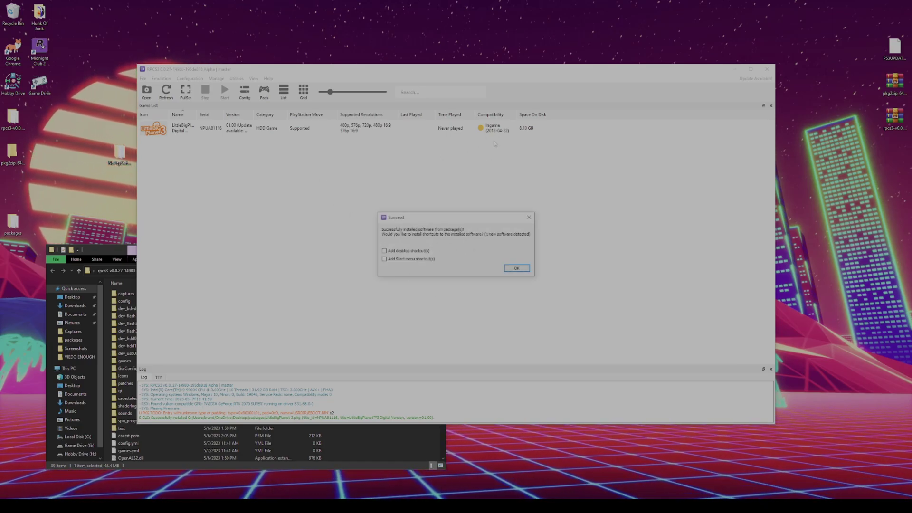
{"action": "left_click", "coordinate": [517, 269]}
{"action": "left_click", "coordinate": [492, 134]}
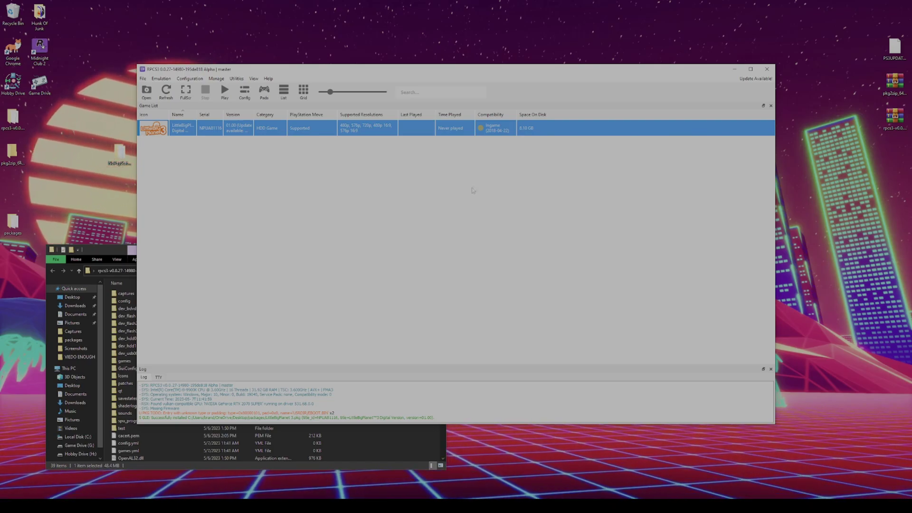
{"action": "mouse_move", "coordinate": [486, 133]}
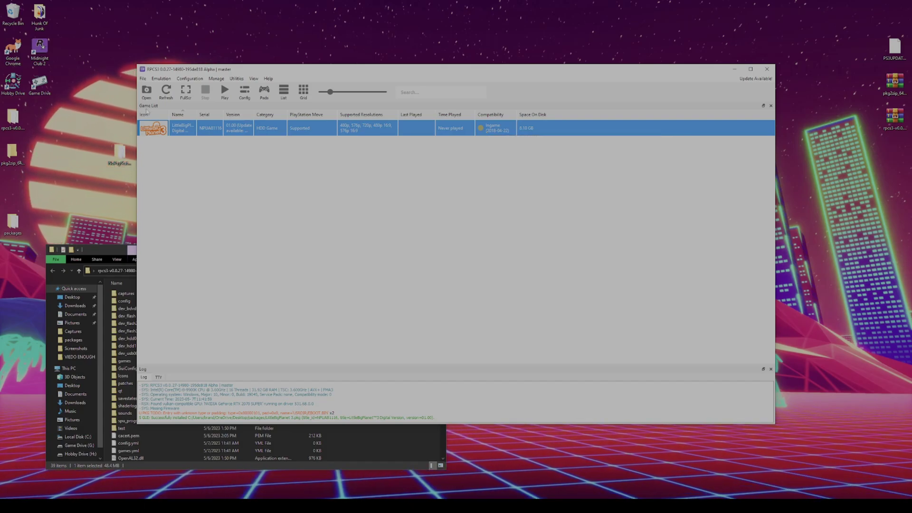
Step: Install the LittleBigPlanet 3 RAP licence file from the packages folder
{"action": "left_click", "coordinate": [143, 79]}
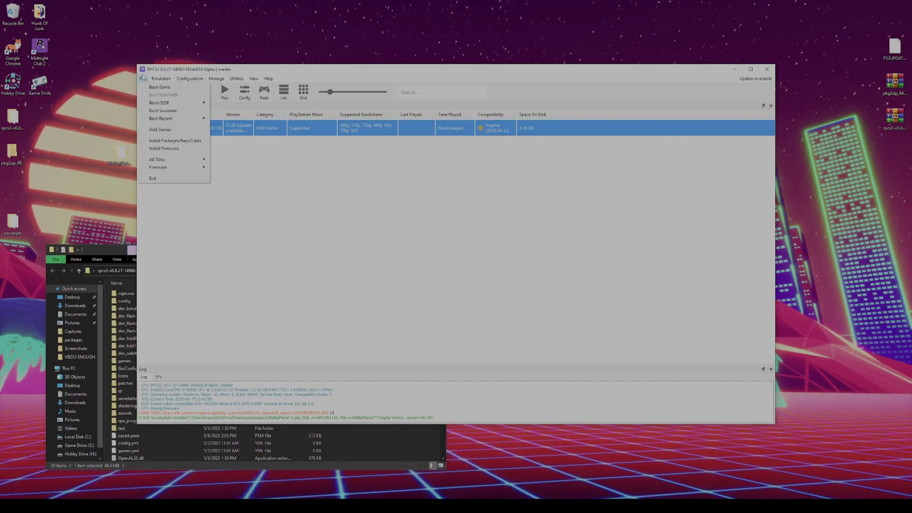
{"action": "left_click", "coordinate": [143, 79]}
{"action": "left_click", "coordinate": [143, 78]}
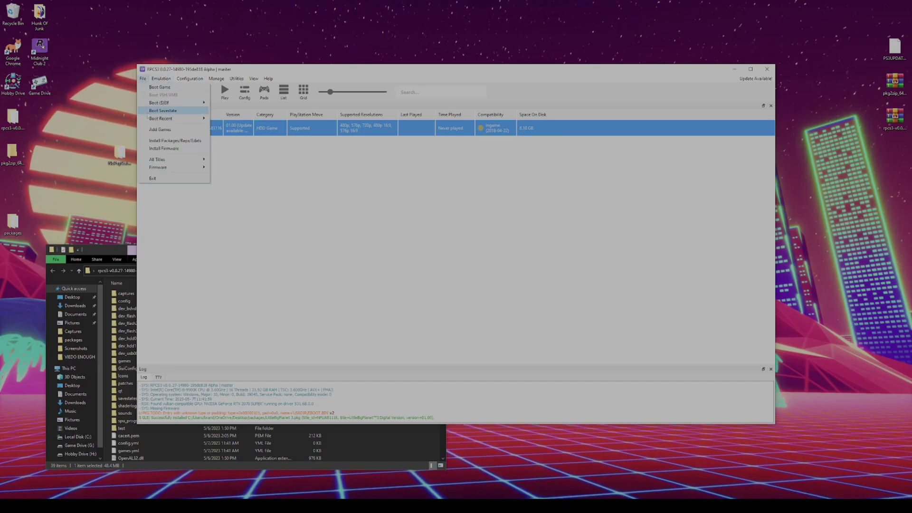
{"action": "left_click", "coordinate": [156, 140]}
{"action": "left_click", "coordinate": [244, 134]}
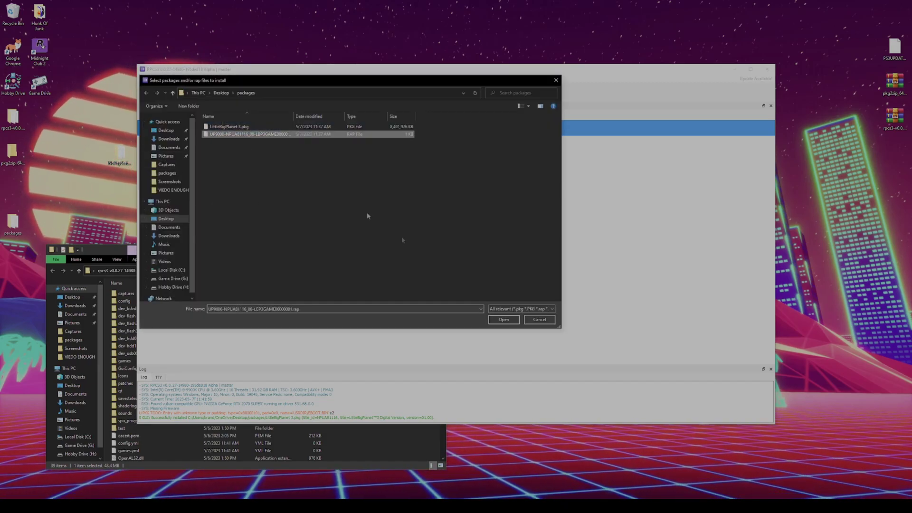
{"action": "left_click", "coordinate": [498, 320]}
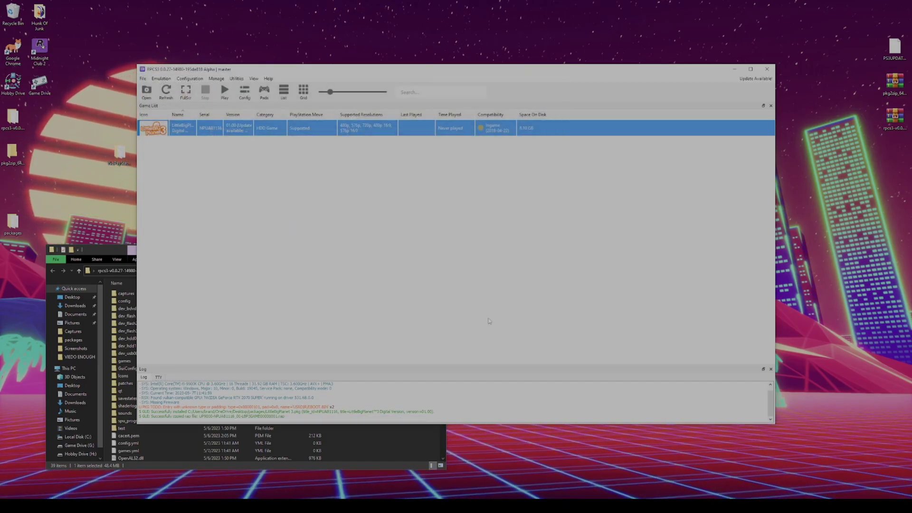
{"action": "left_click", "coordinate": [331, 197]}
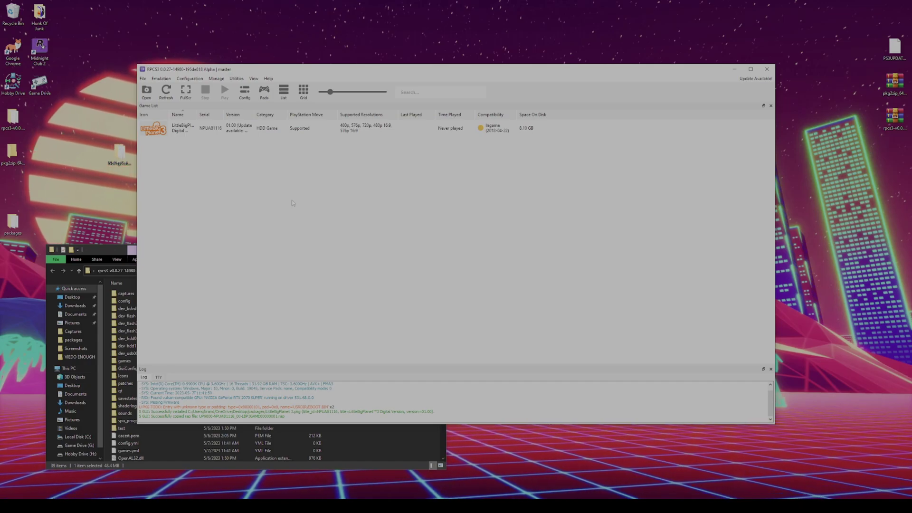
Step: Install the PS3 firmware from the PS3UPDAT PUP file on the desktop, showing all pup files in the file chooser
{"action": "left_click", "coordinate": [233, 131]}
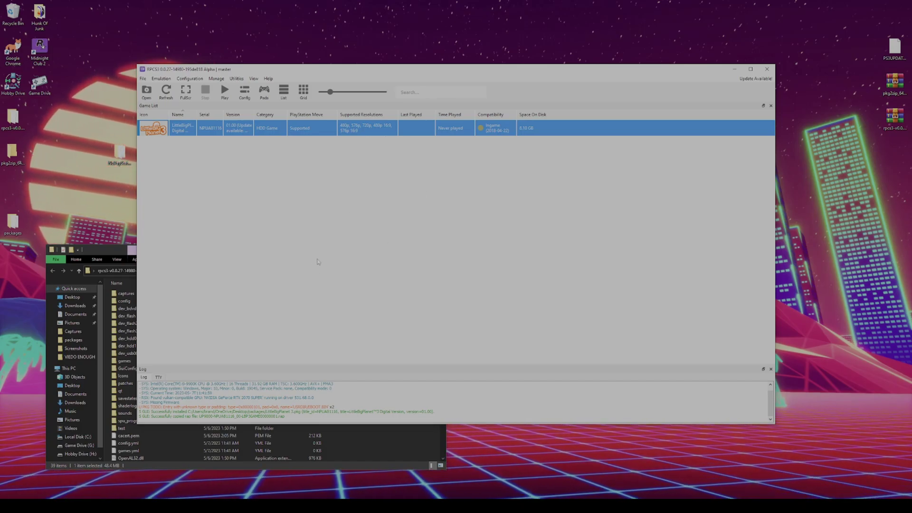
{"action": "left_click", "coordinate": [142, 80]}
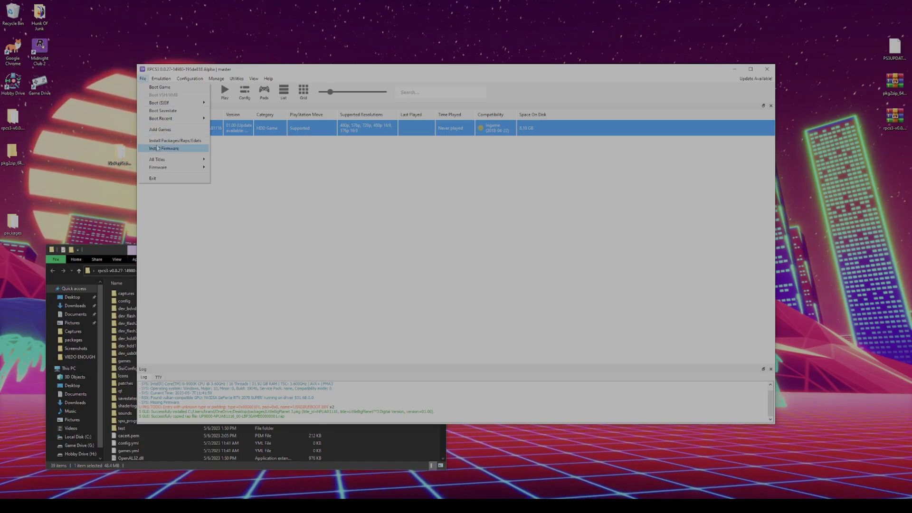
{"action": "left_click", "coordinate": [157, 148]}
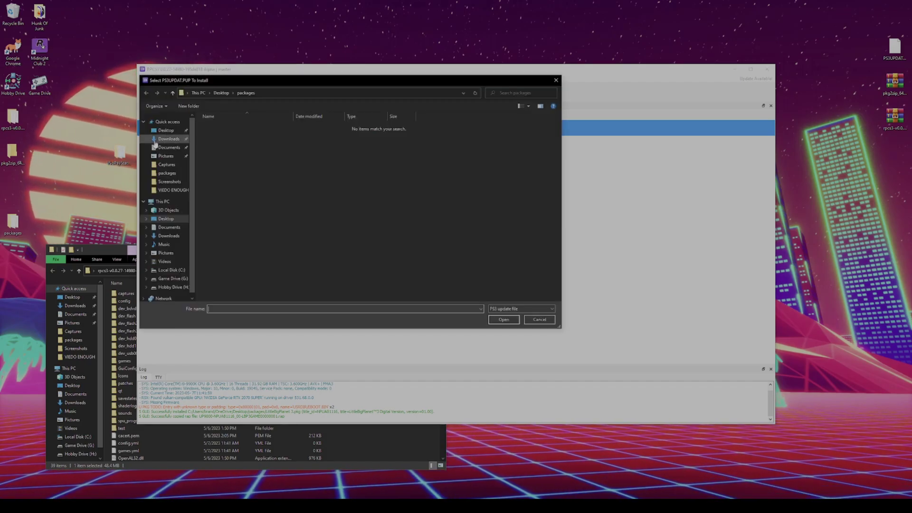
{"action": "left_click", "coordinate": [166, 139]}
{"action": "left_click", "coordinate": [166, 131]}
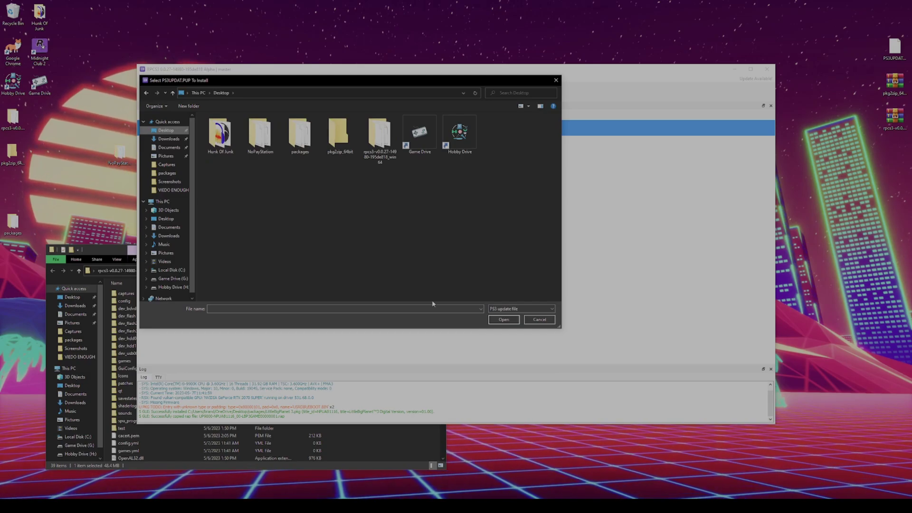
{"action": "left_click", "coordinate": [508, 308]}
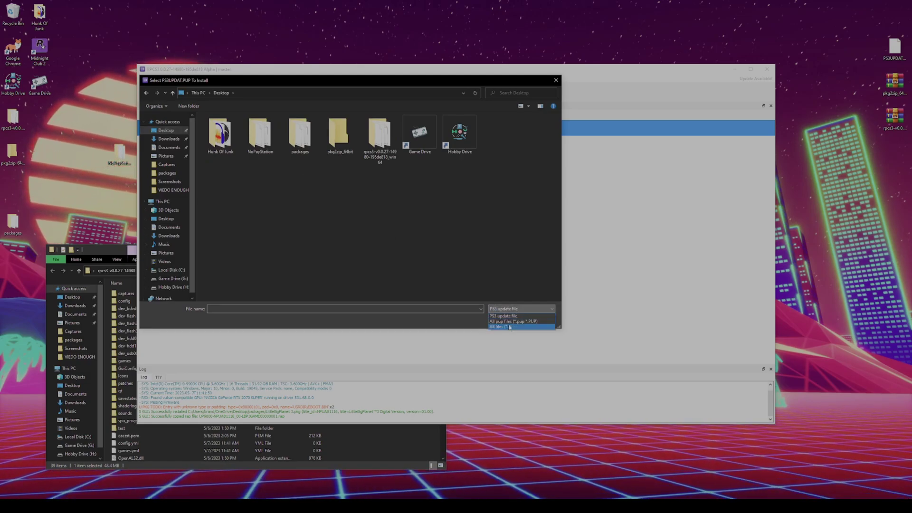
{"action": "left_click", "coordinate": [512, 321]}
{"action": "left_click", "coordinate": [500, 136]}
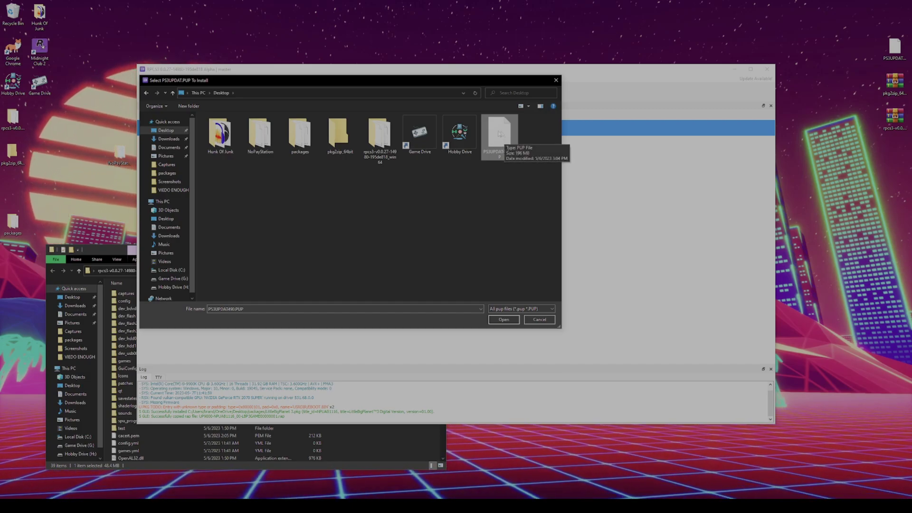
{"action": "left_click", "coordinate": [496, 320]}
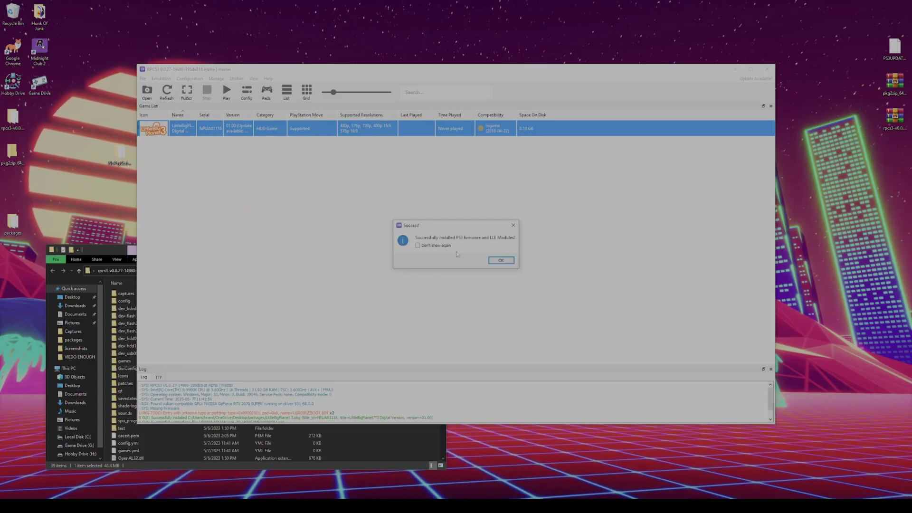
{"action": "left_click", "coordinate": [501, 261]}
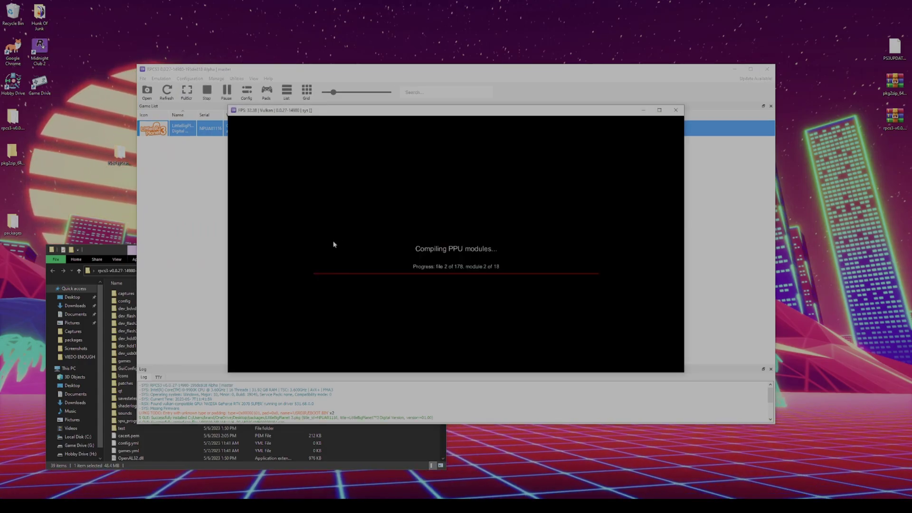